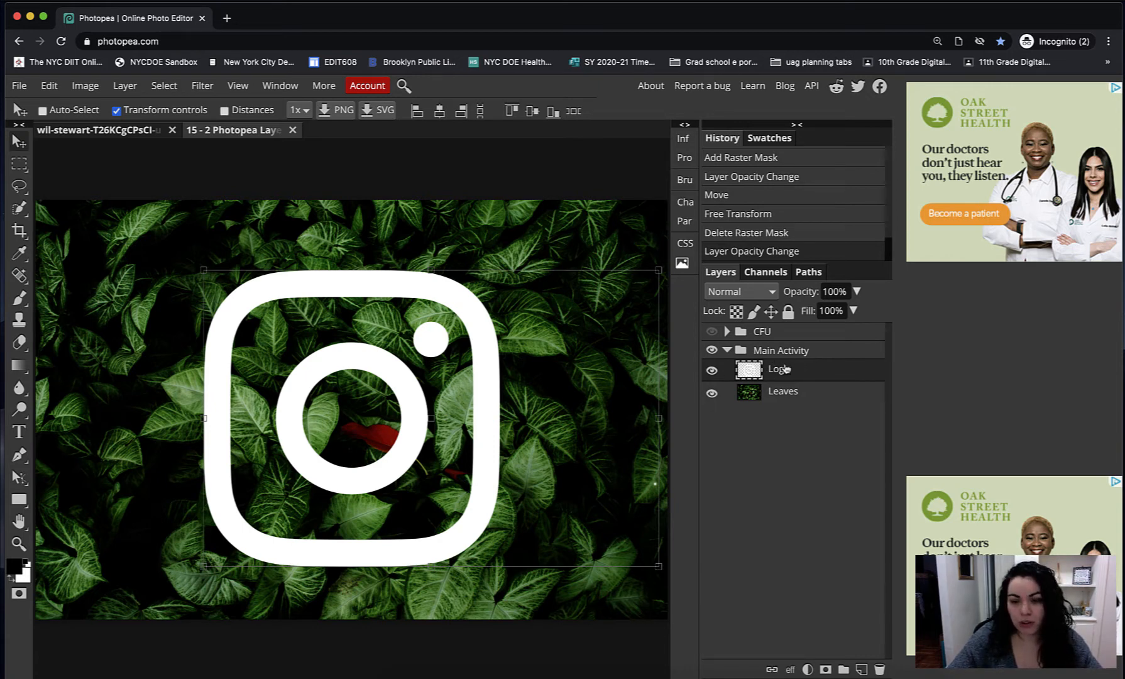
Add a raster mask to the Logo layer and lower the layer's opacity to 42%.
left_click(825, 670)
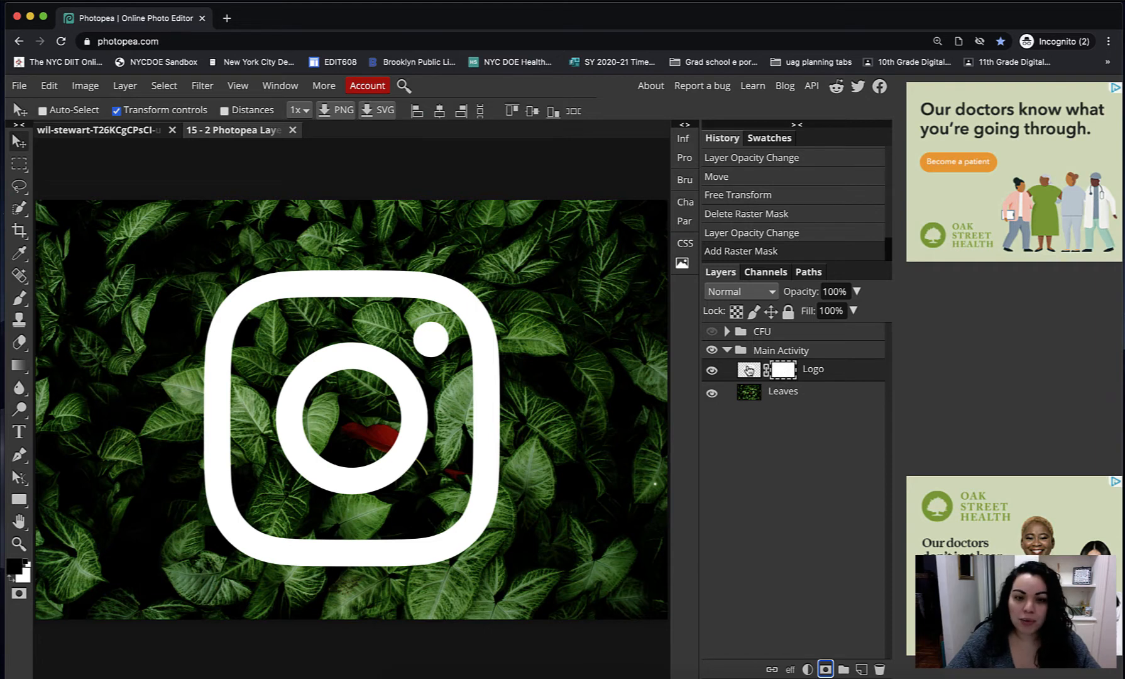
left_click(750, 371)
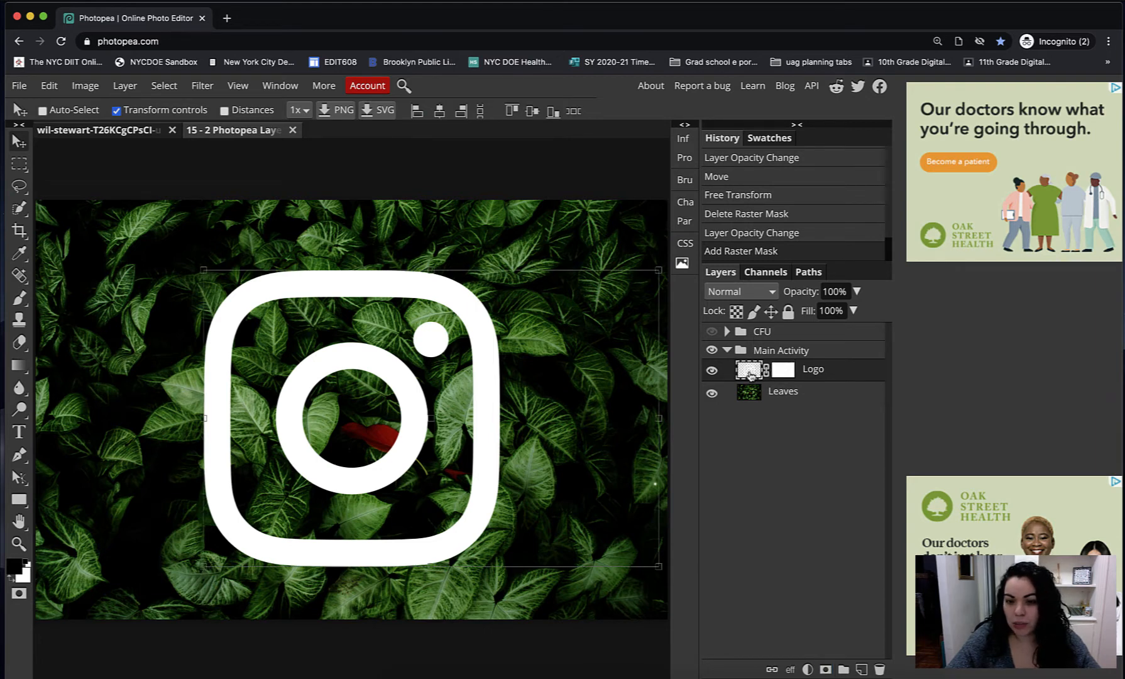
left_click(856, 291)
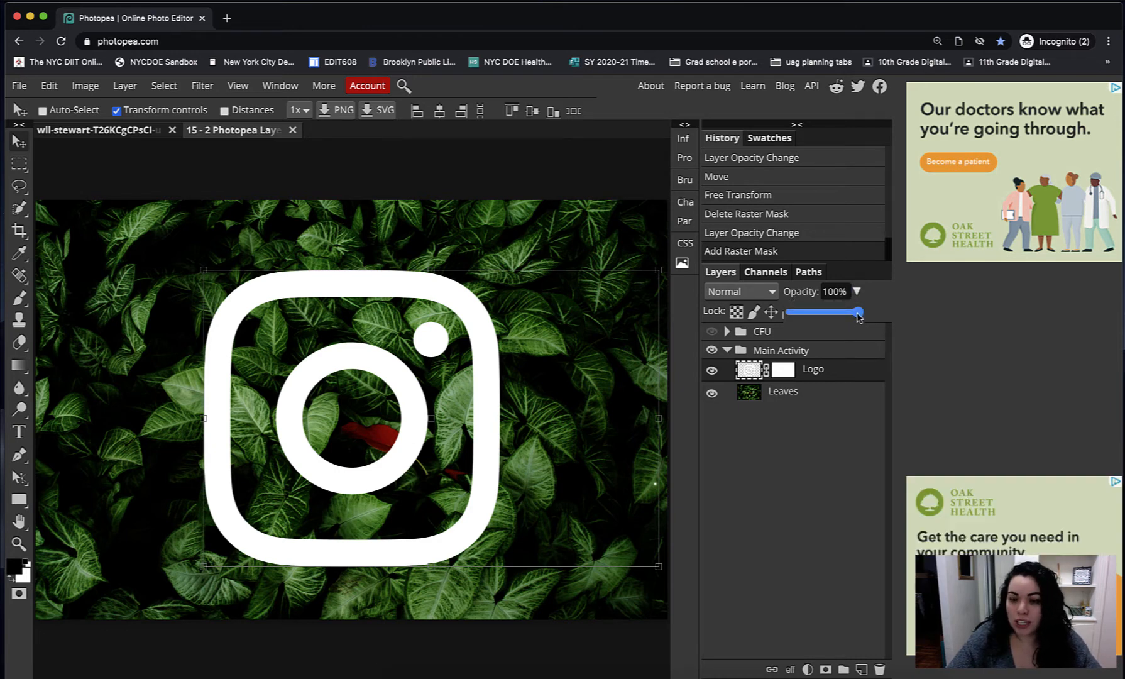
left_click_drag(858, 318, 820, 316)
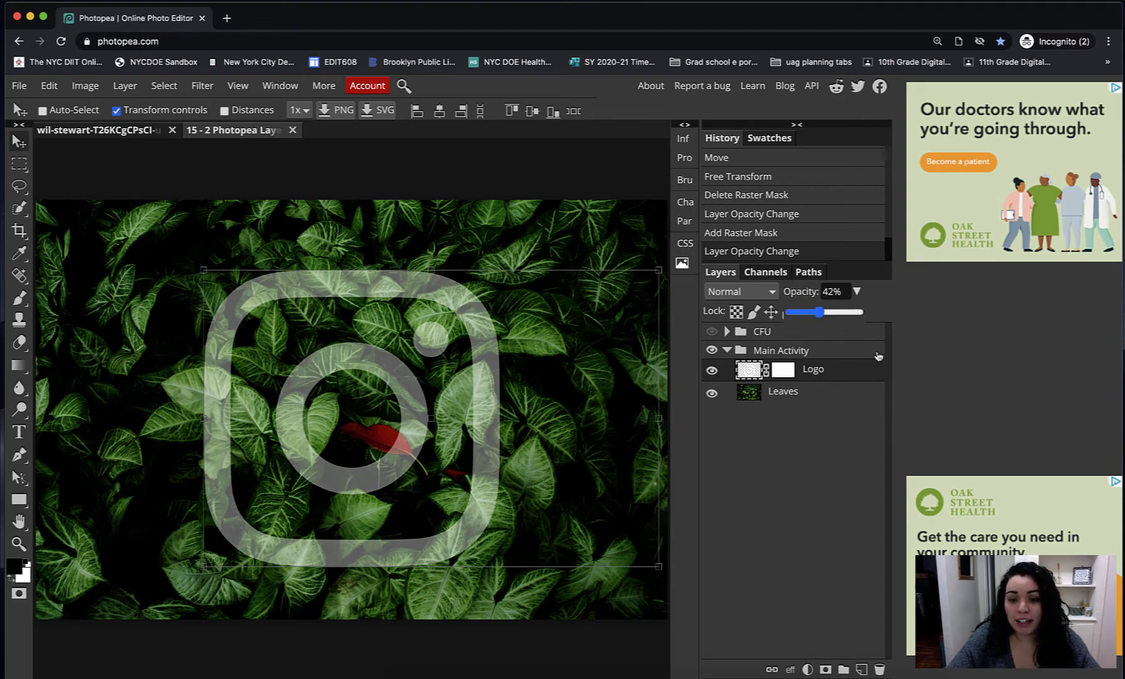
key("ctrl+t")
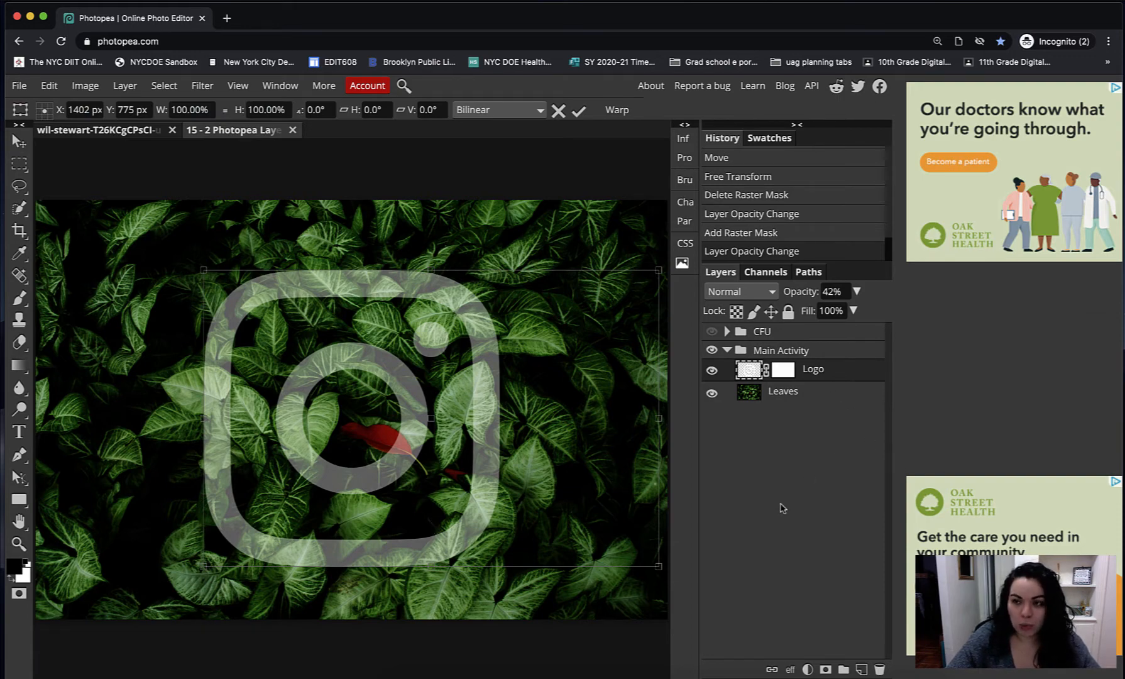
left_click(20, 141)
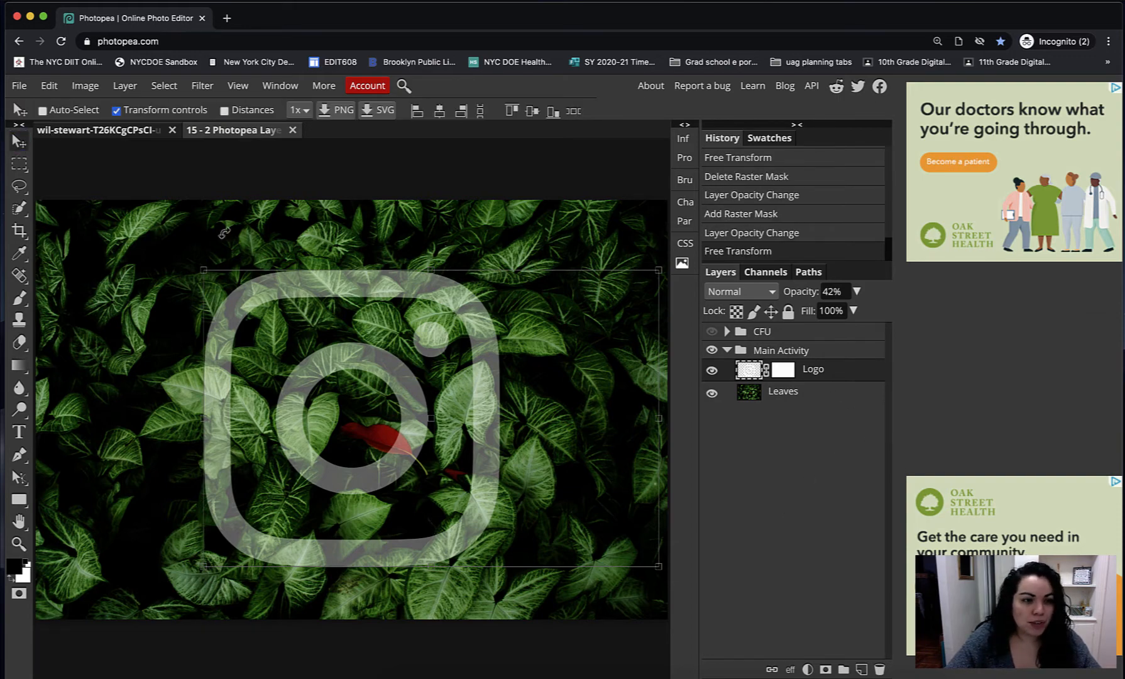
On the Leaves layer, use Object Selection to select the leaf overlapping the lower edge of the logo's frame.
key("ctrl+plus")
key("ctrl+plus")
key("ctrl+plus")
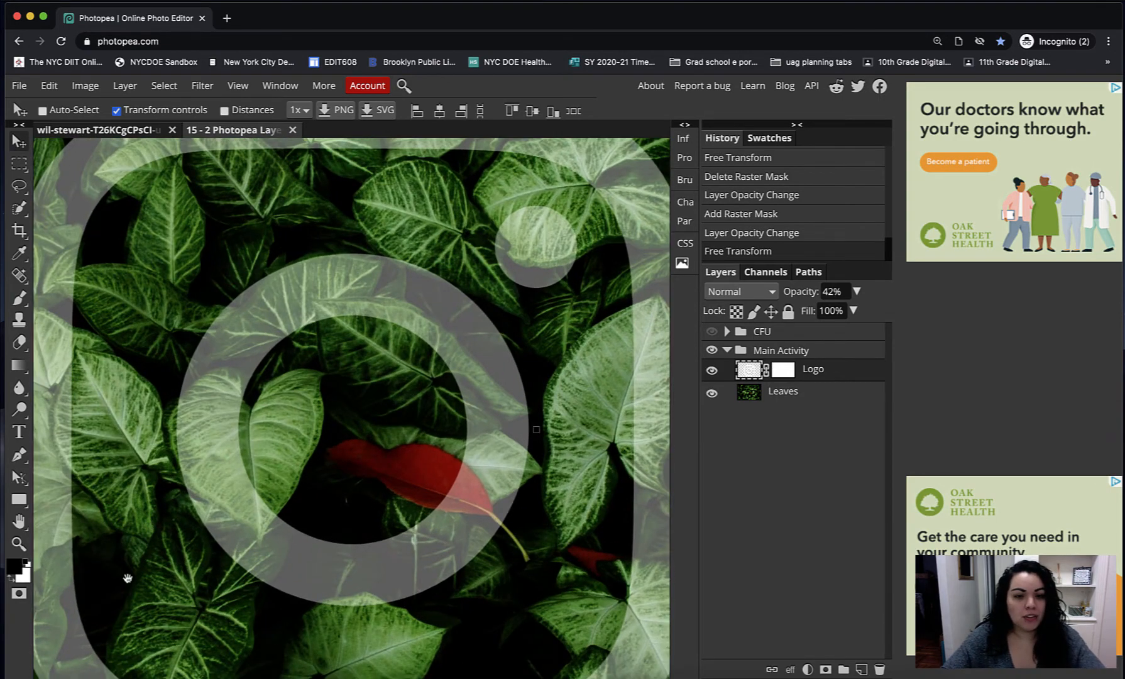
left_click_drag(311, 584, 207, 290)
left_click_drag(533, 410, 589, 444)
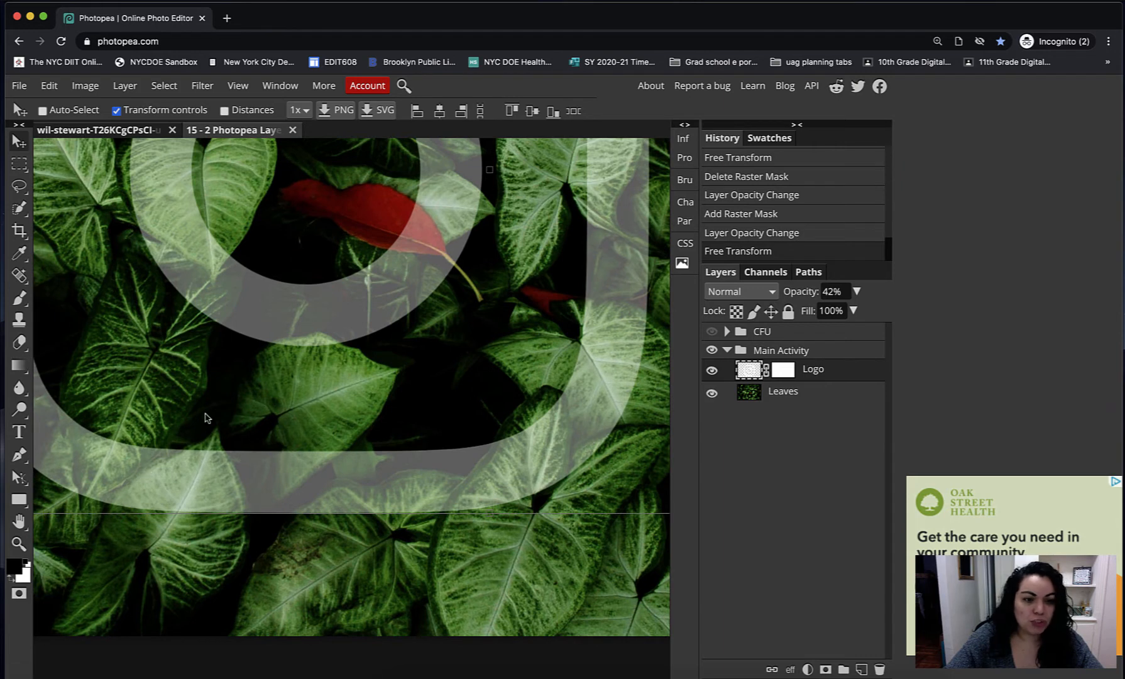
left_click_drag(279, 522, 370, 511)
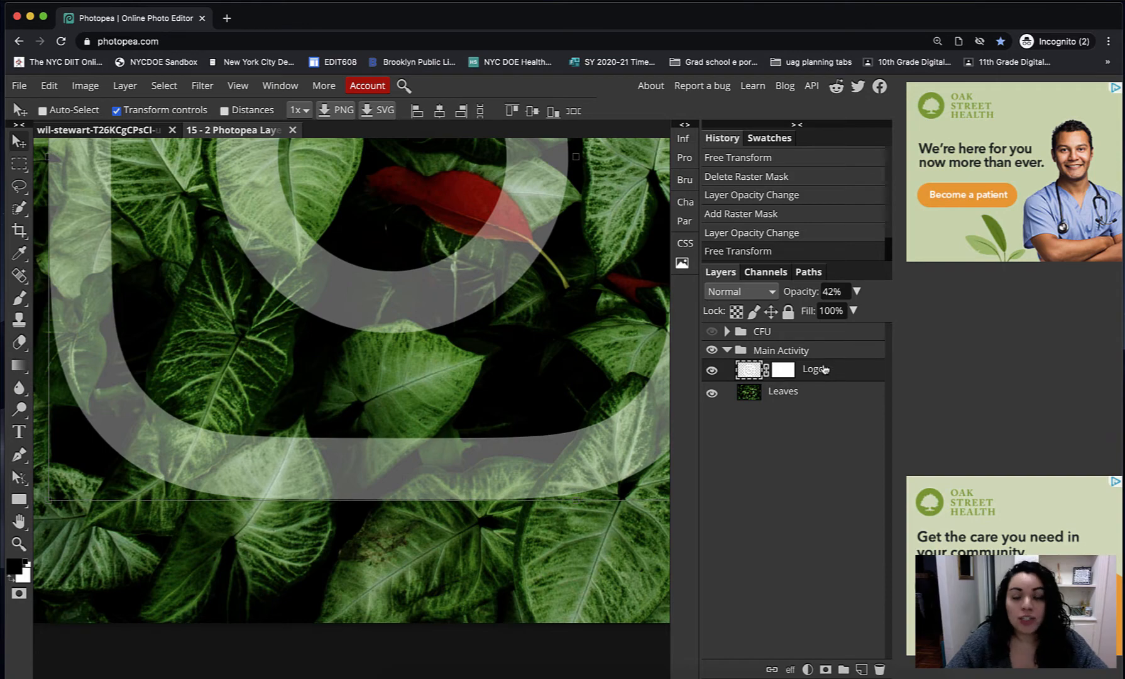
left_click(794, 400)
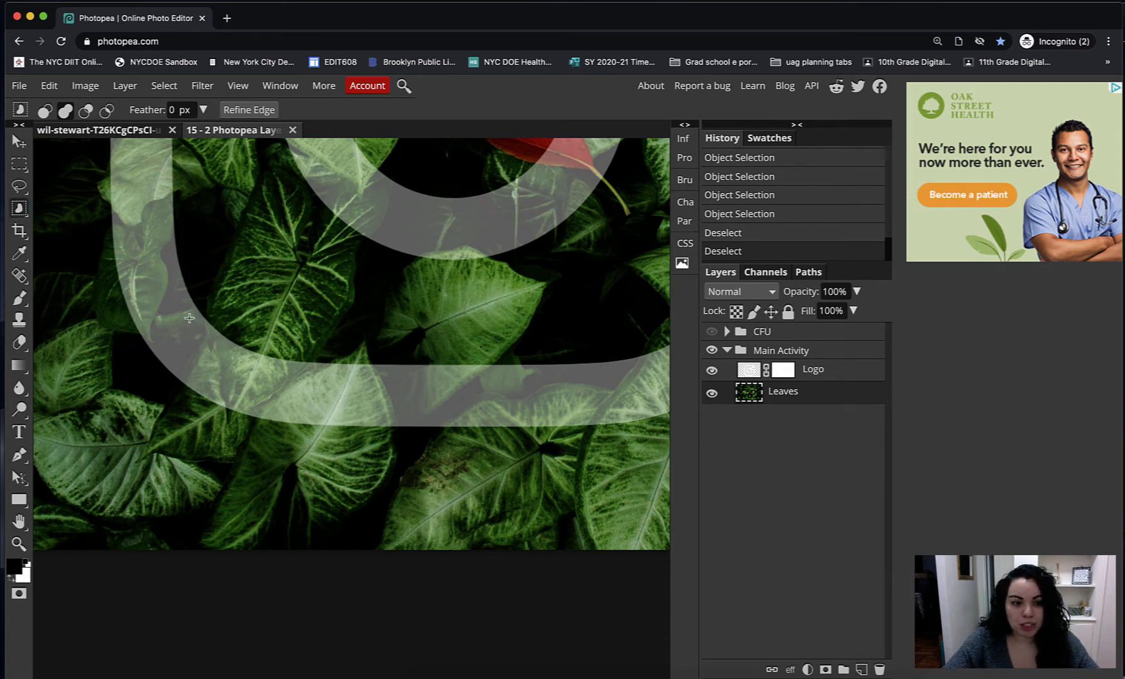
left_click_drag(202, 469, 305, 567)
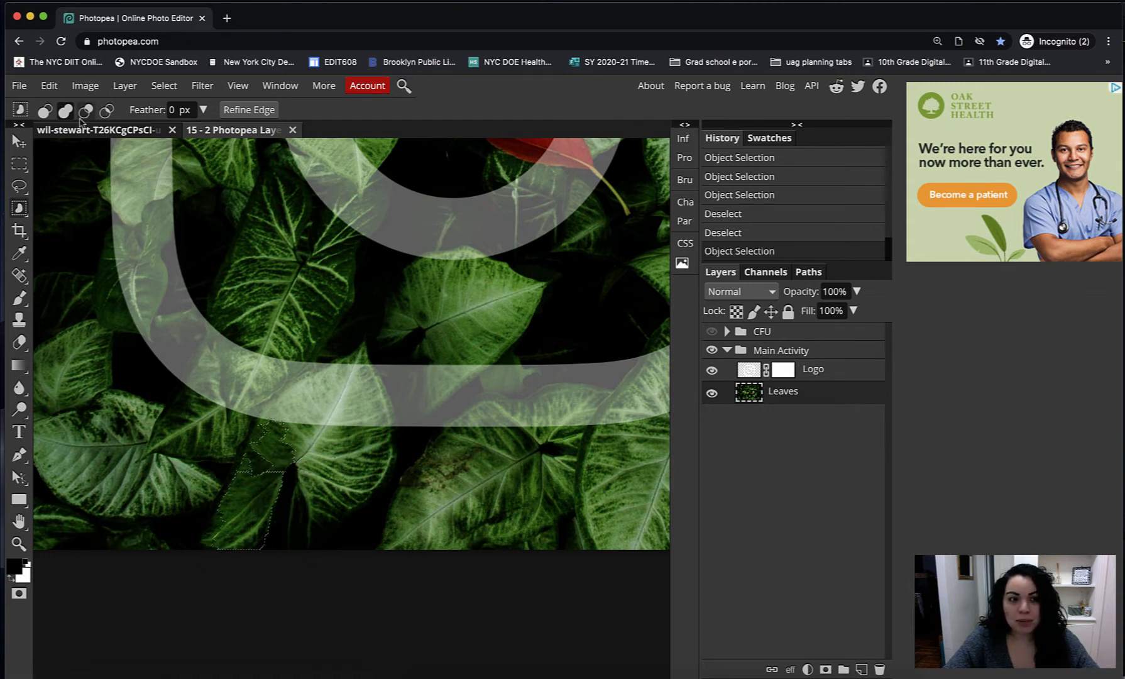
left_click_drag(395, 508, 314, 451)
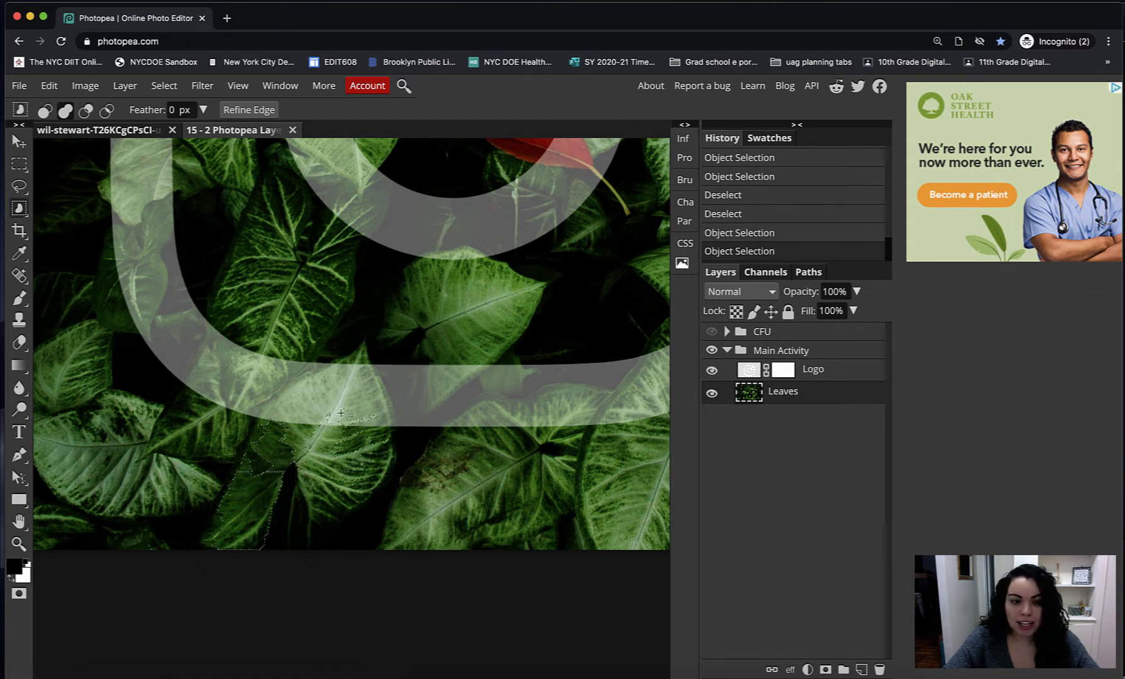
left_click_drag(397, 460, 308, 334)
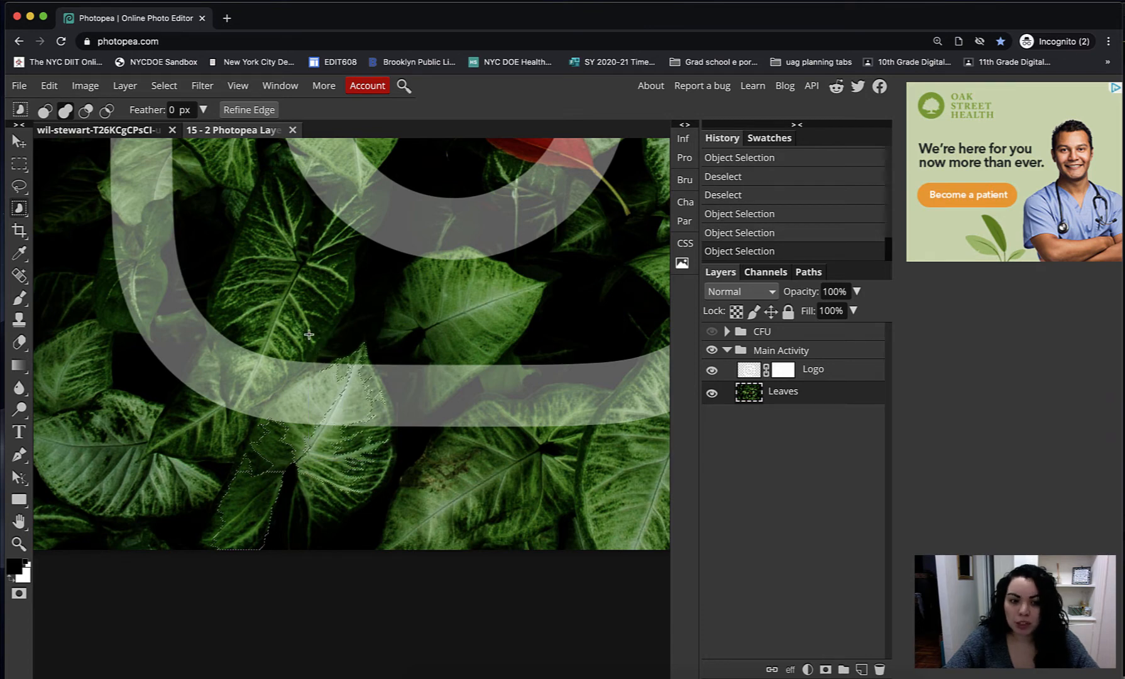
left_click_drag(382, 468, 303, 300)
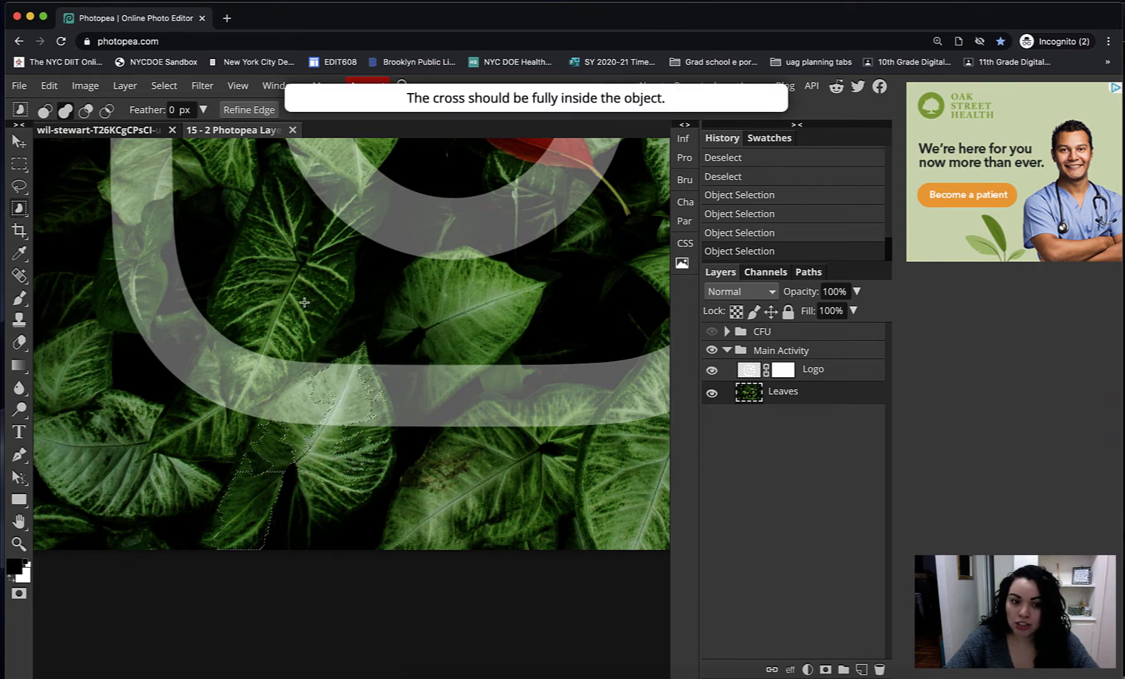
left_click_drag(329, 409, 402, 494)
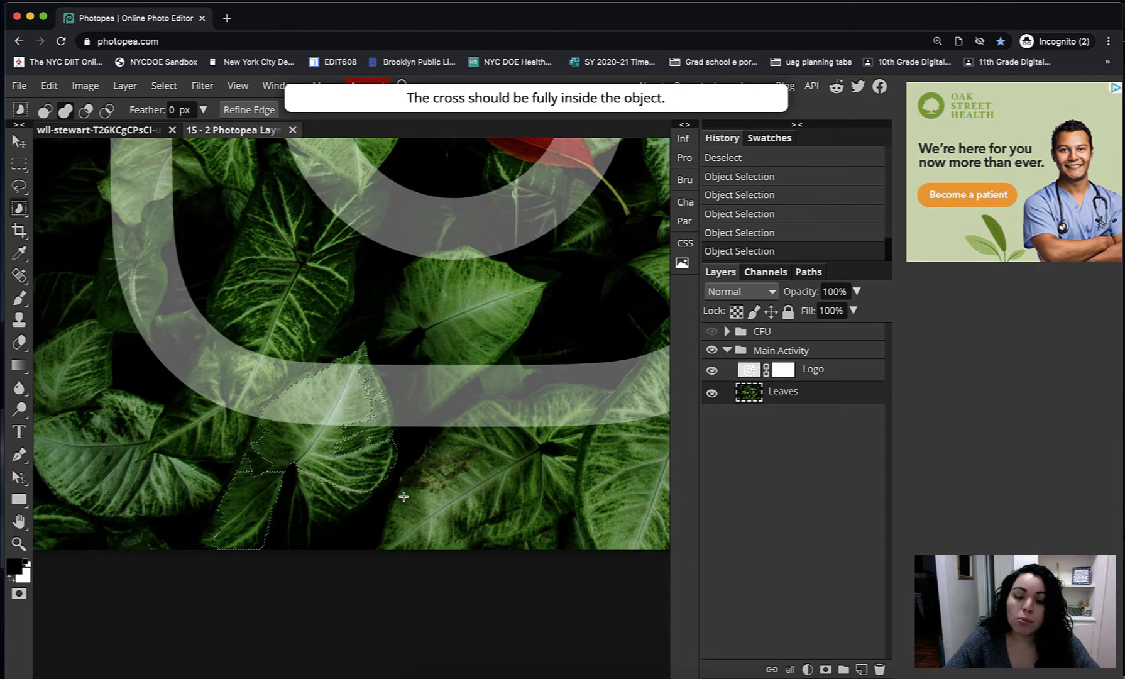
Extend the selection over the rest of the overlapping leaf with the Quick Selection tool.
right_click(19, 208)
left_click(78, 232)
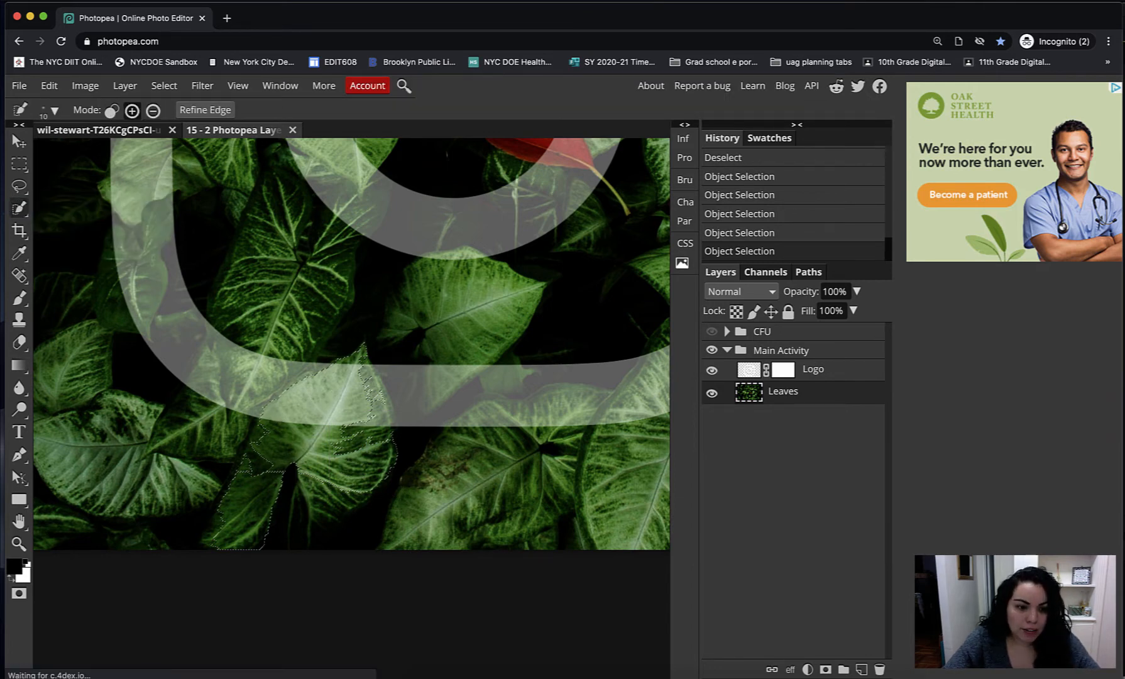
left_click_drag(270, 459, 318, 528)
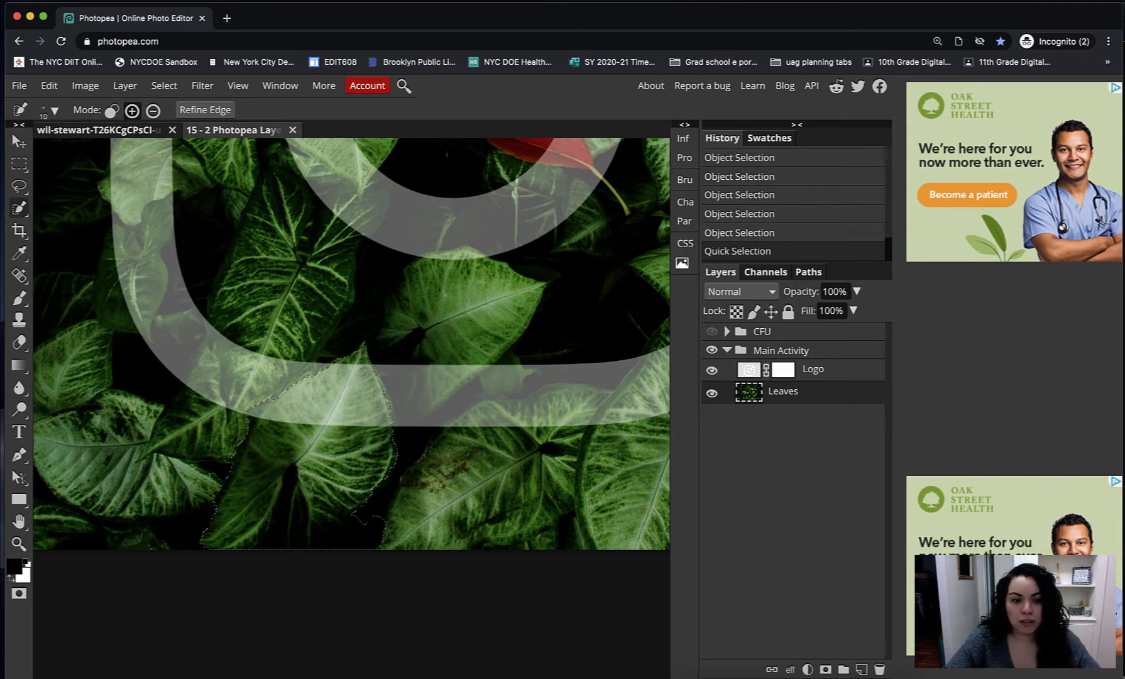
scroll(352, 409, "up", 5)
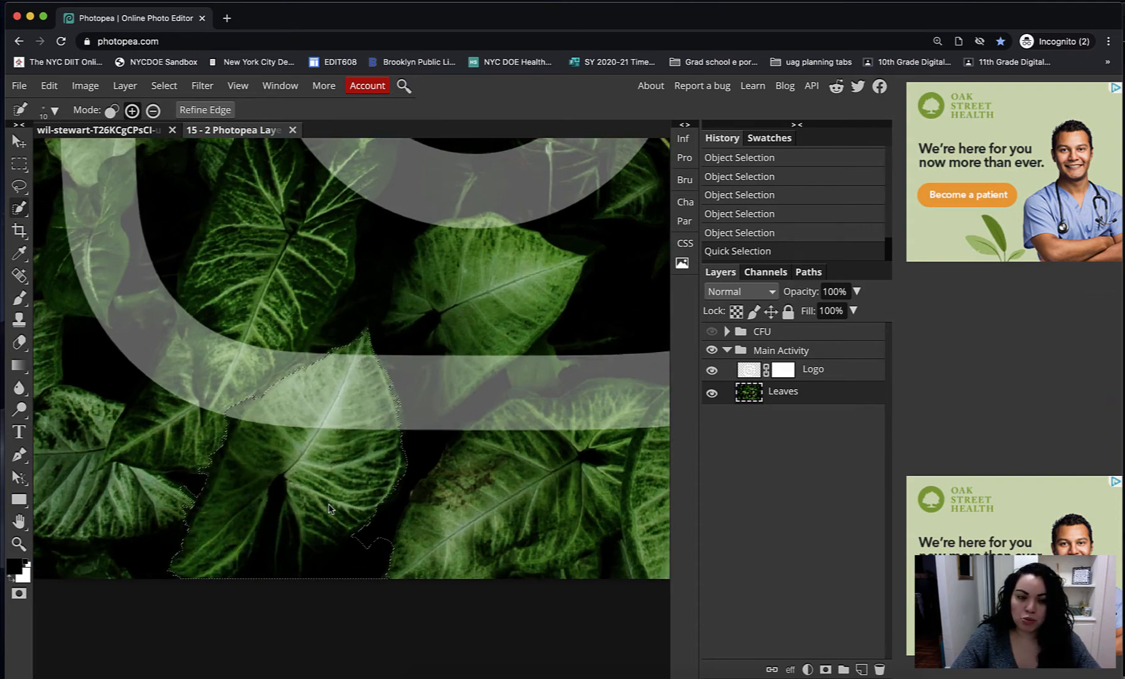
scroll(449, 392, "up", 2)
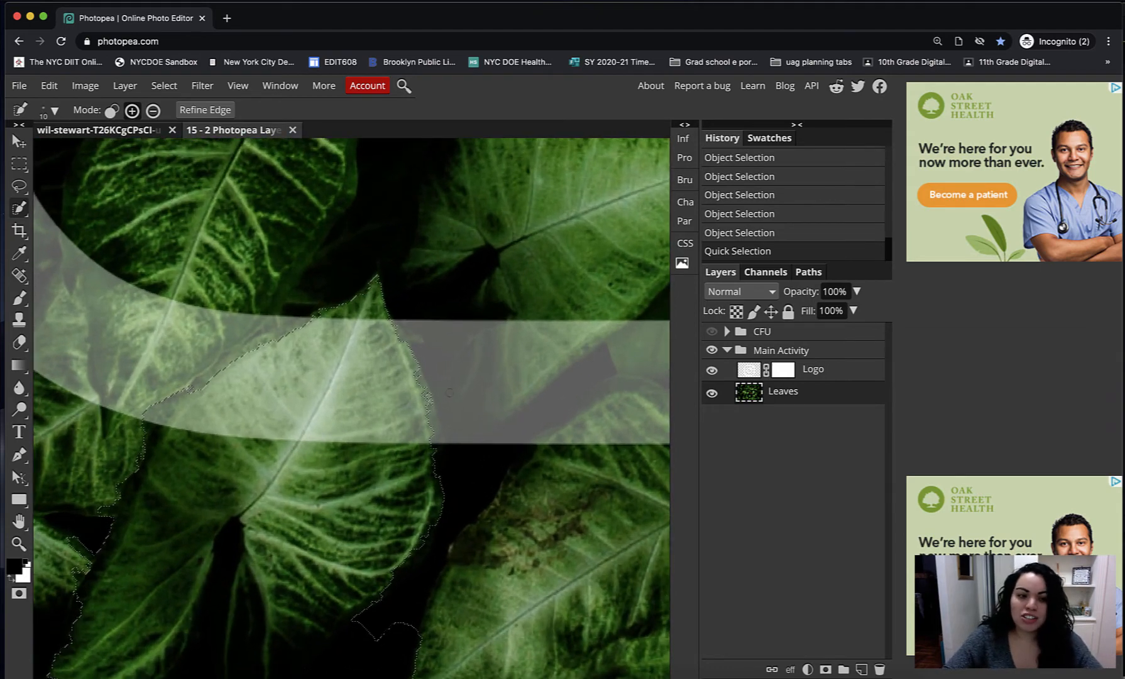
scroll(402, 352, "down", 4)
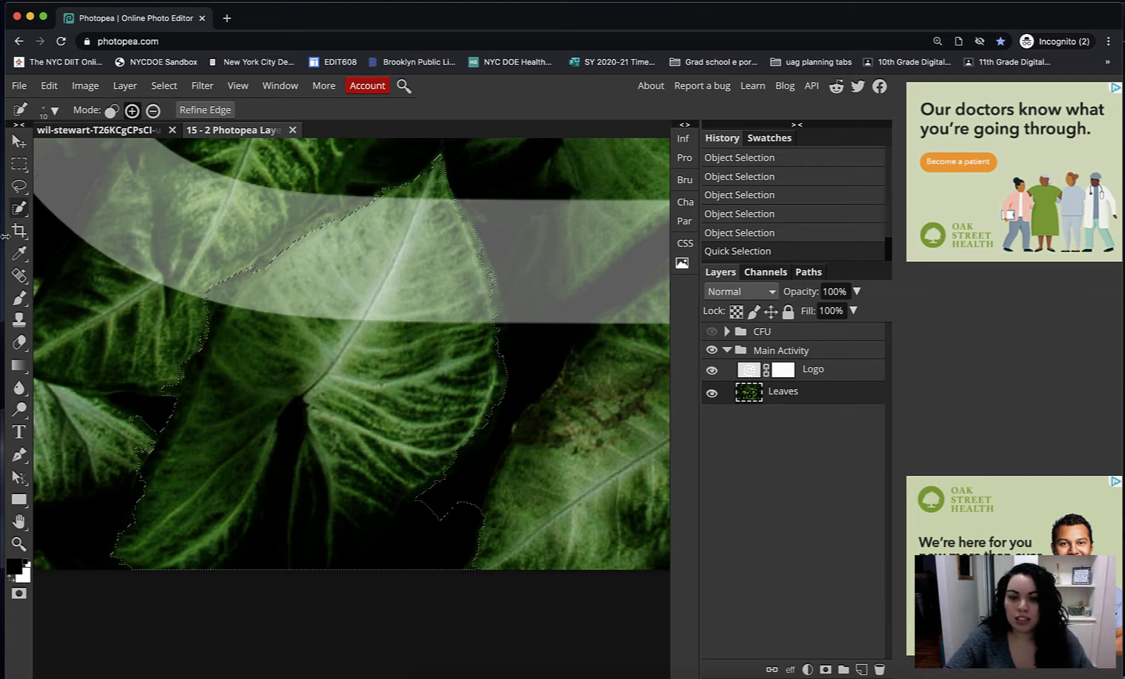
Clean up the leaf selection's outline with the Lasso tool and smooth its edges.
left_click(19, 186)
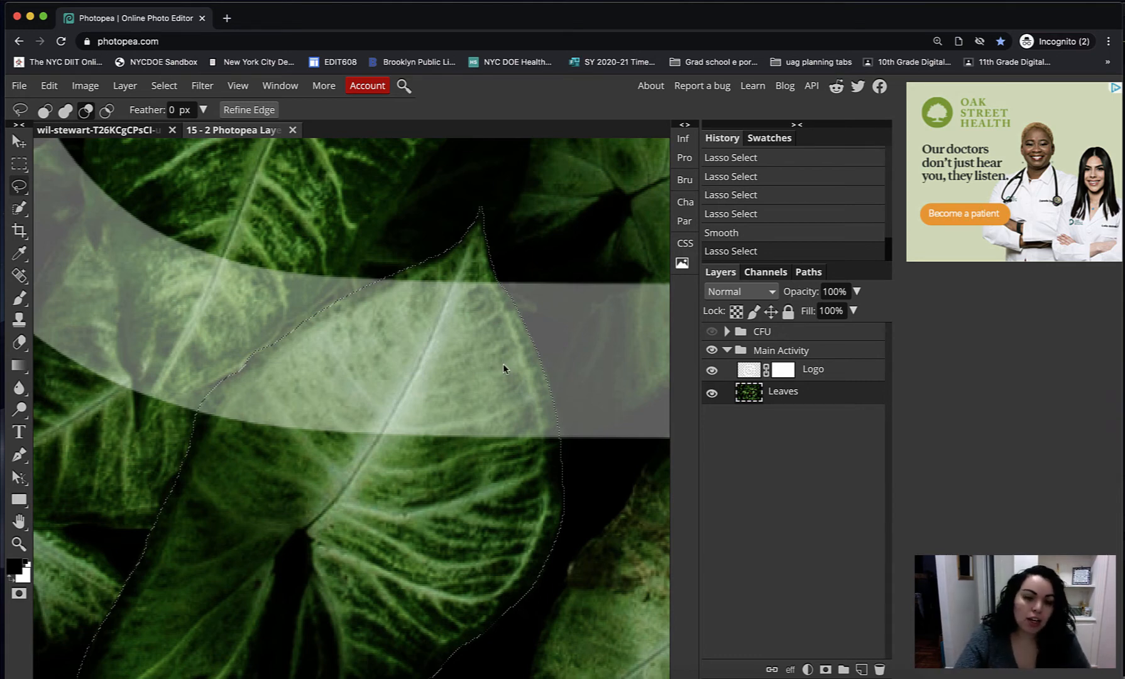
scroll(503, 363, "down", 10)
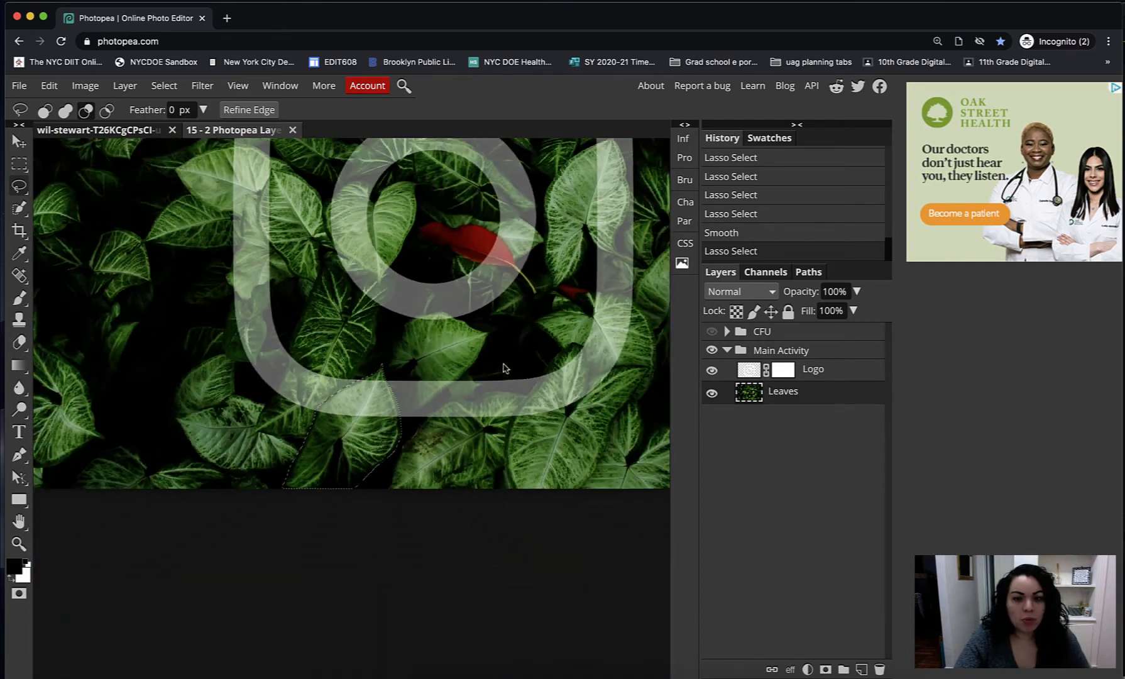
scroll(503, 367, "down", 1)
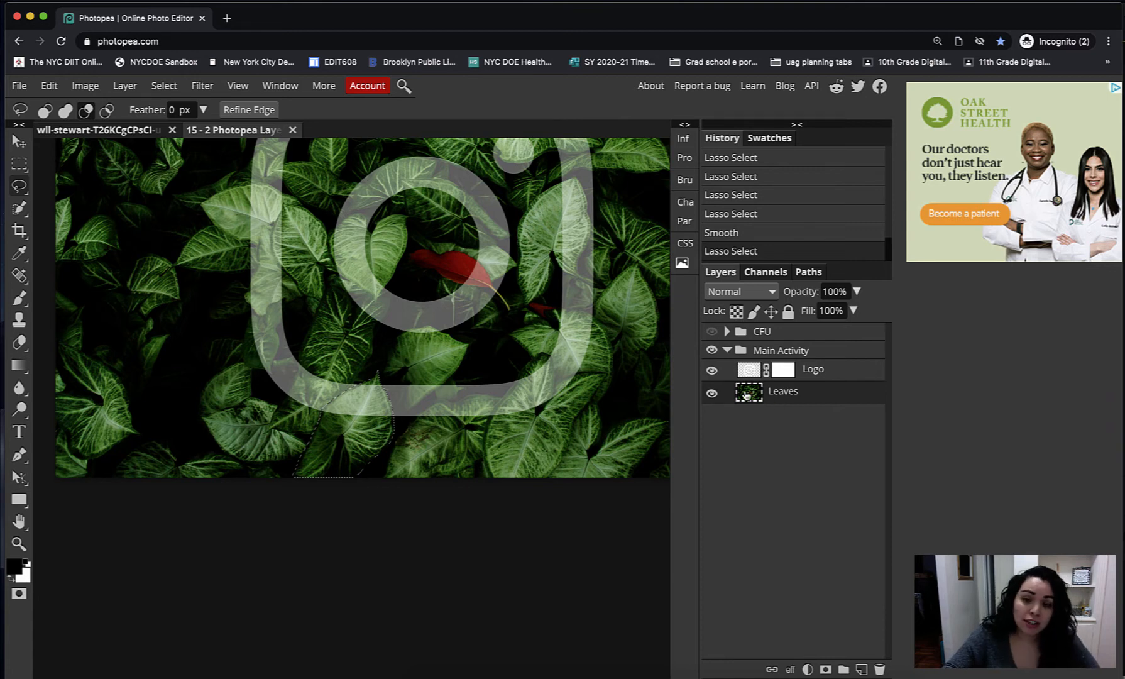
Fill the leaf selection with black on the Logo layer's mask using the Paint Bucket tool.
left_click(782, 370)
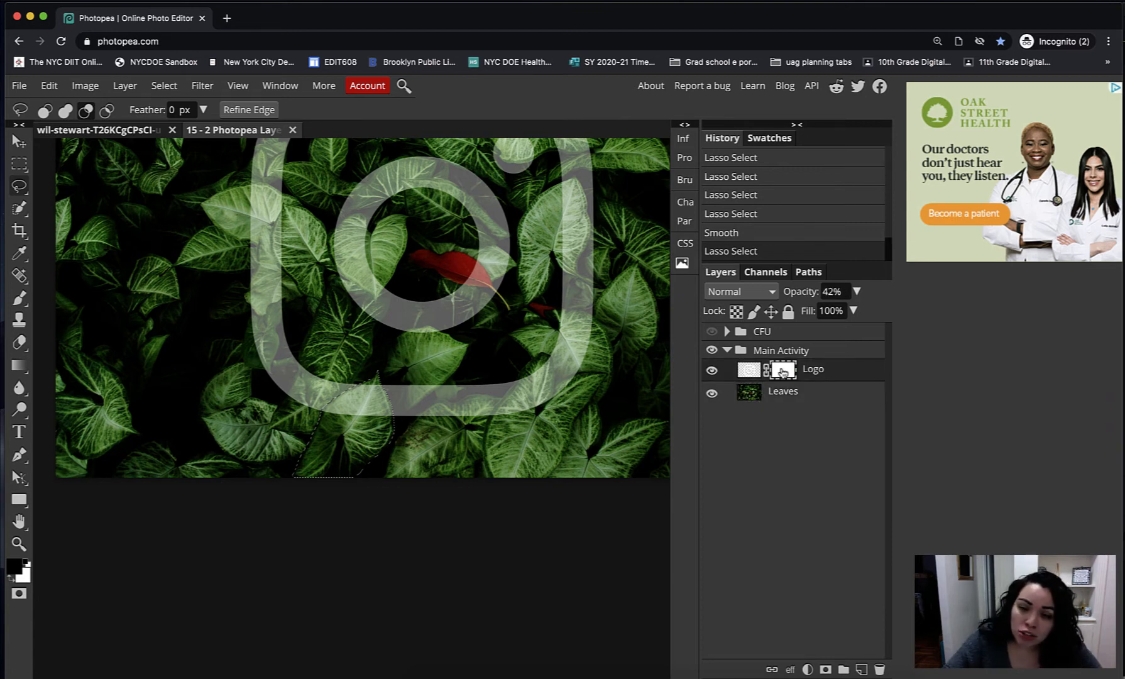
left_click(748, 372)
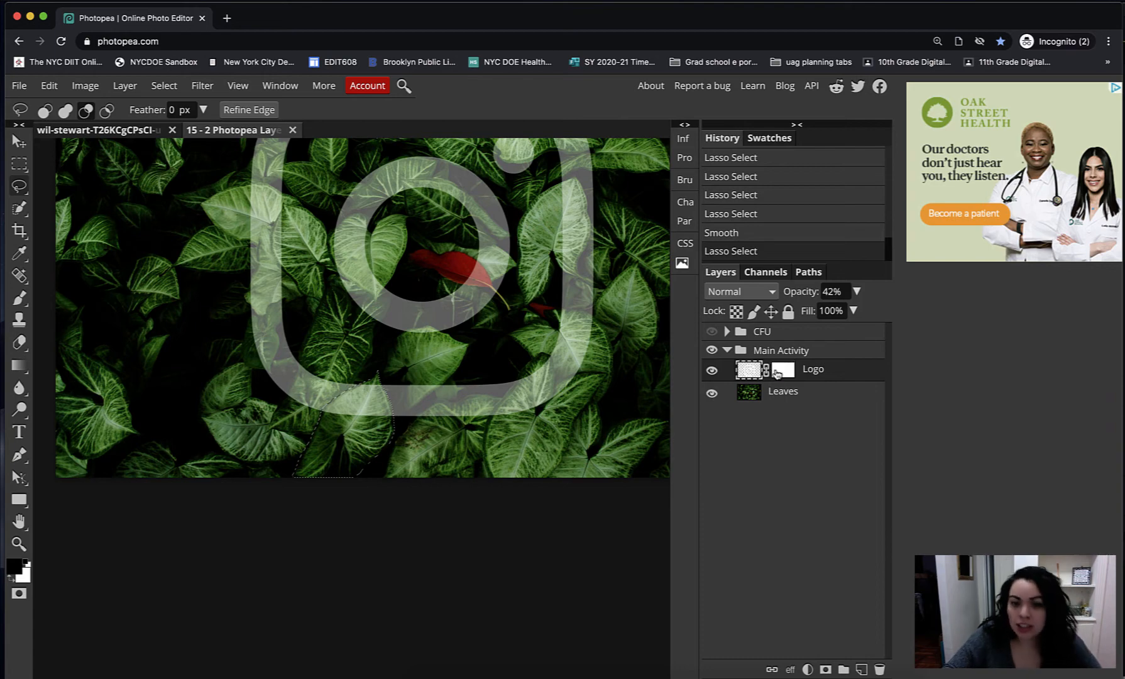
left_click(779, 373)
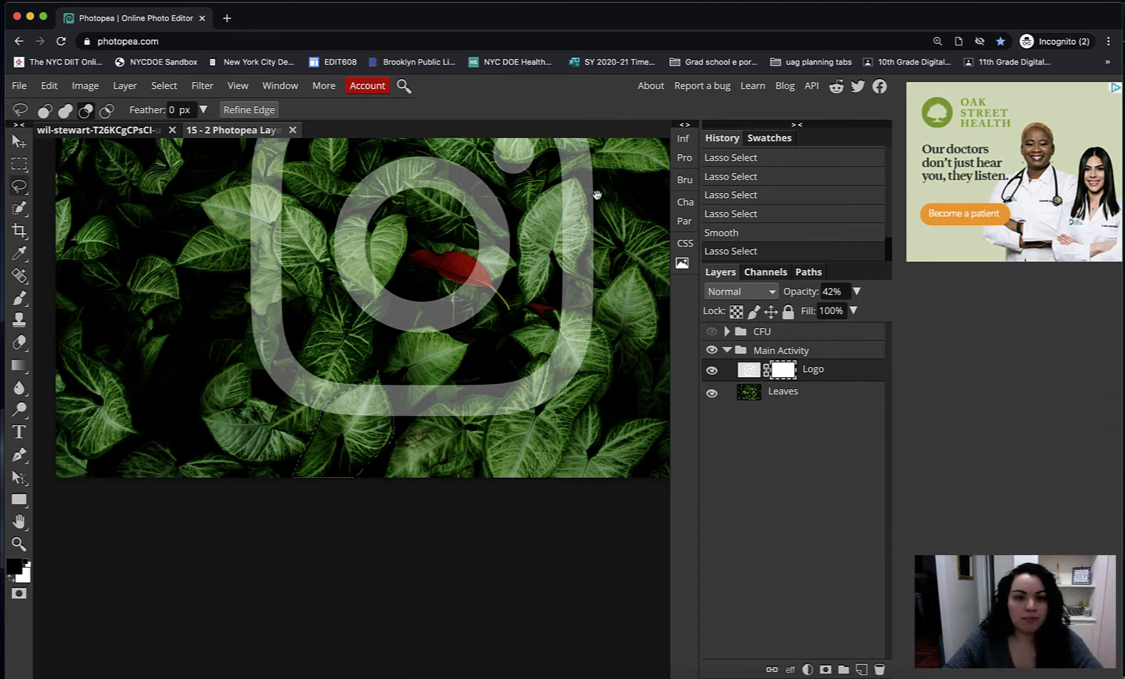
left_click_drag(597, 195, 521, 321)
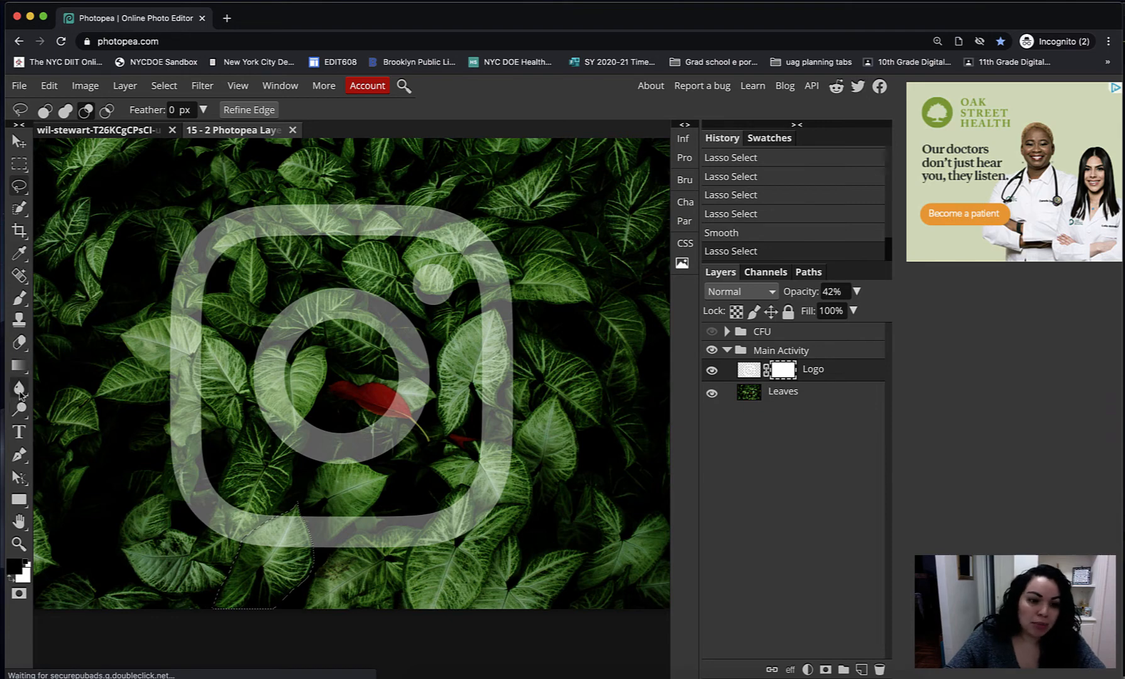
right_click(19, 365)
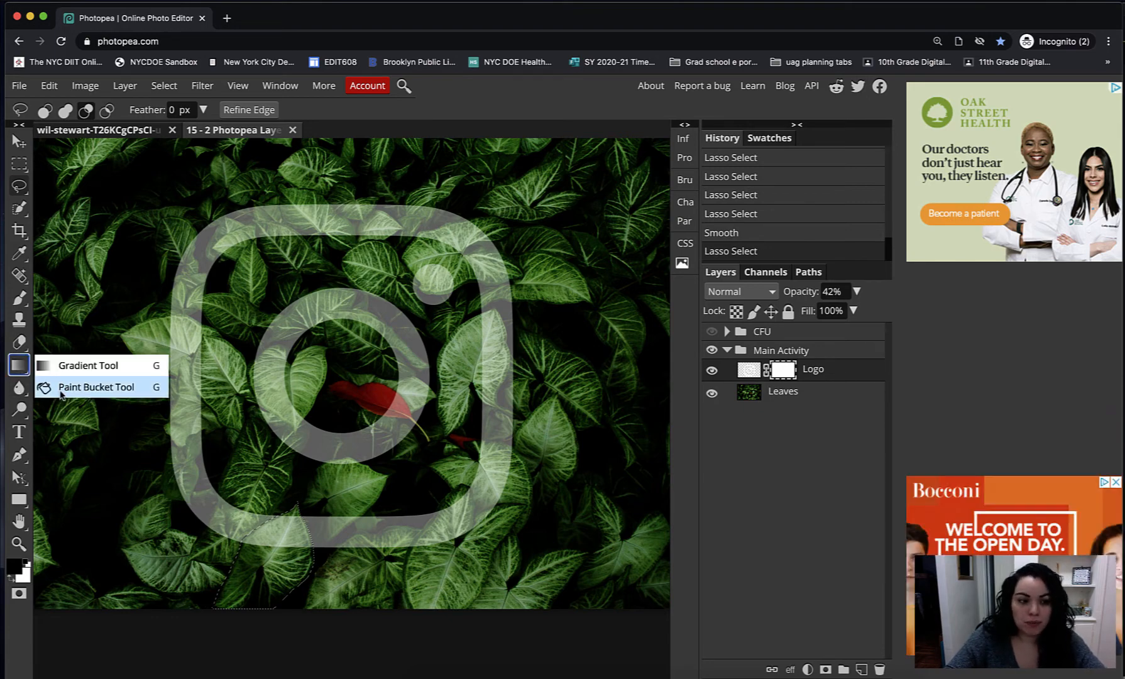
left_click(61, 389)
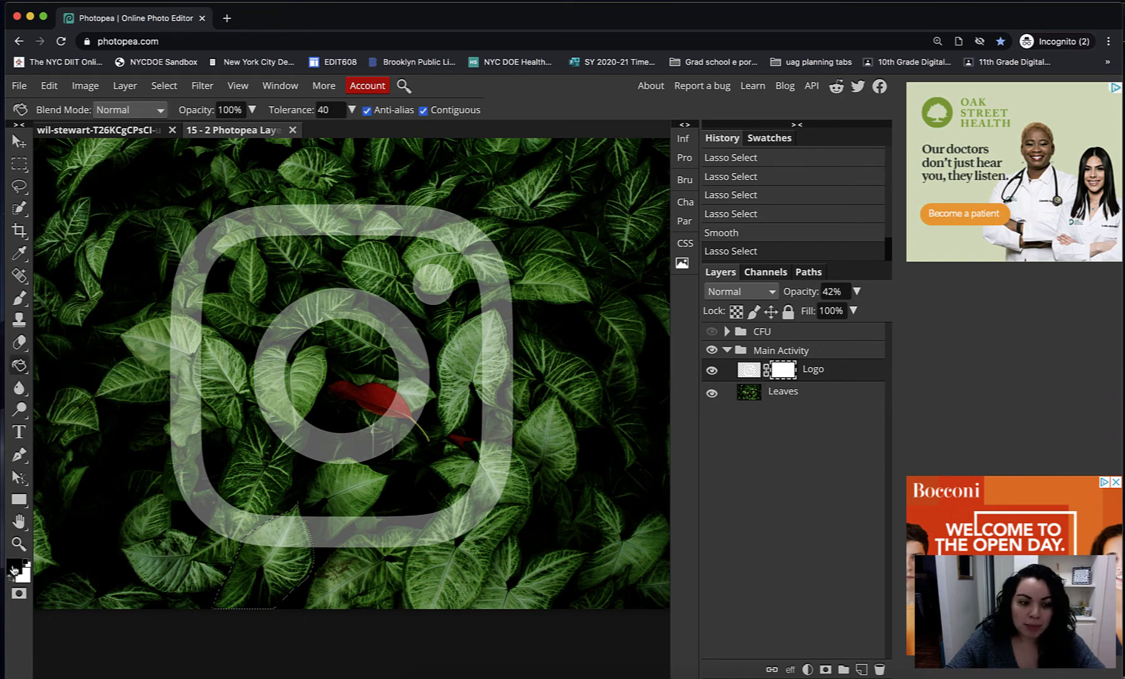
left_click(257, 558)
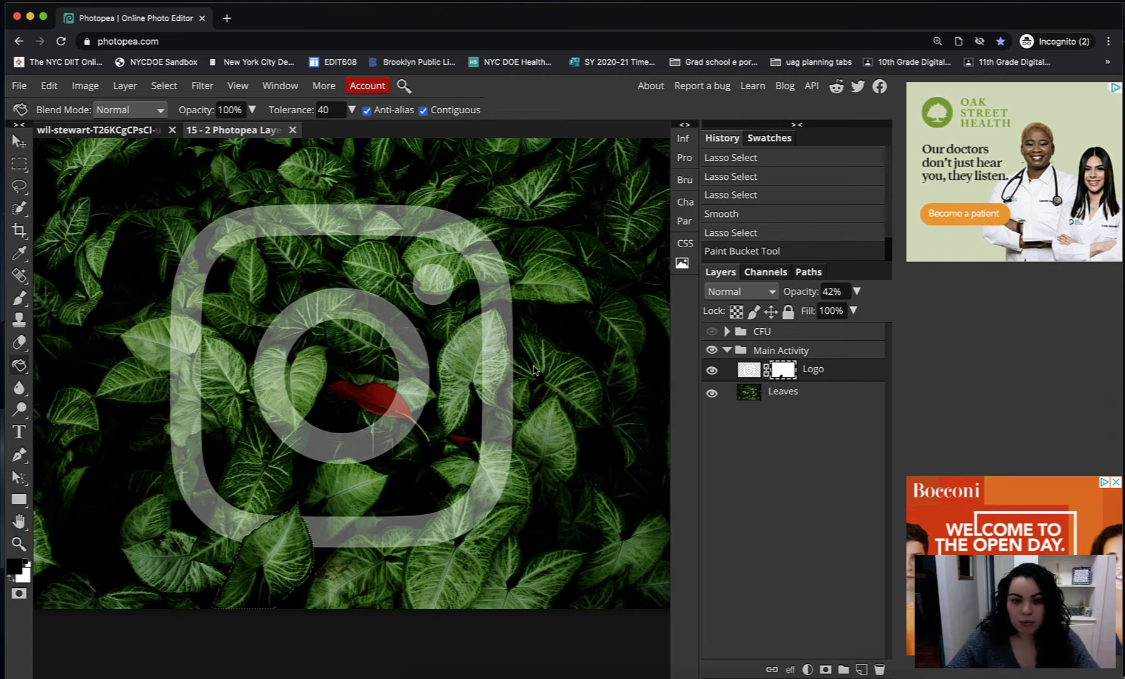
Set the Logo layer's opacity to 100% and deselect the leaf.
key("ctrl+plus")
scroll(530, 369, "down", 5)
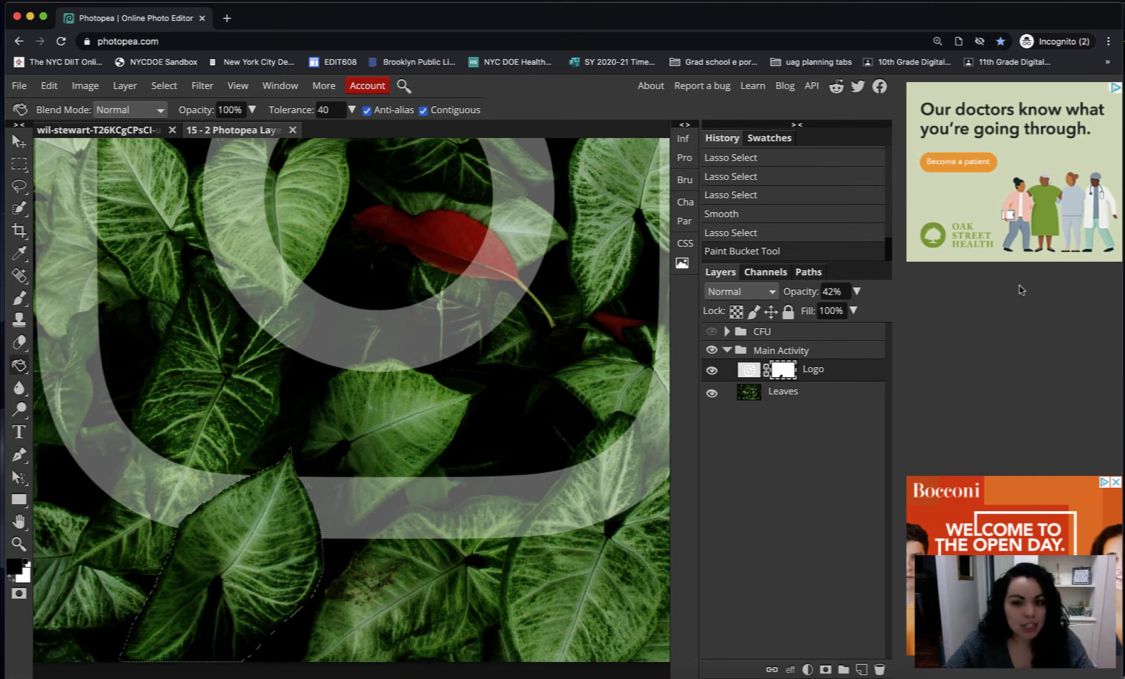
left_click(856, 291)
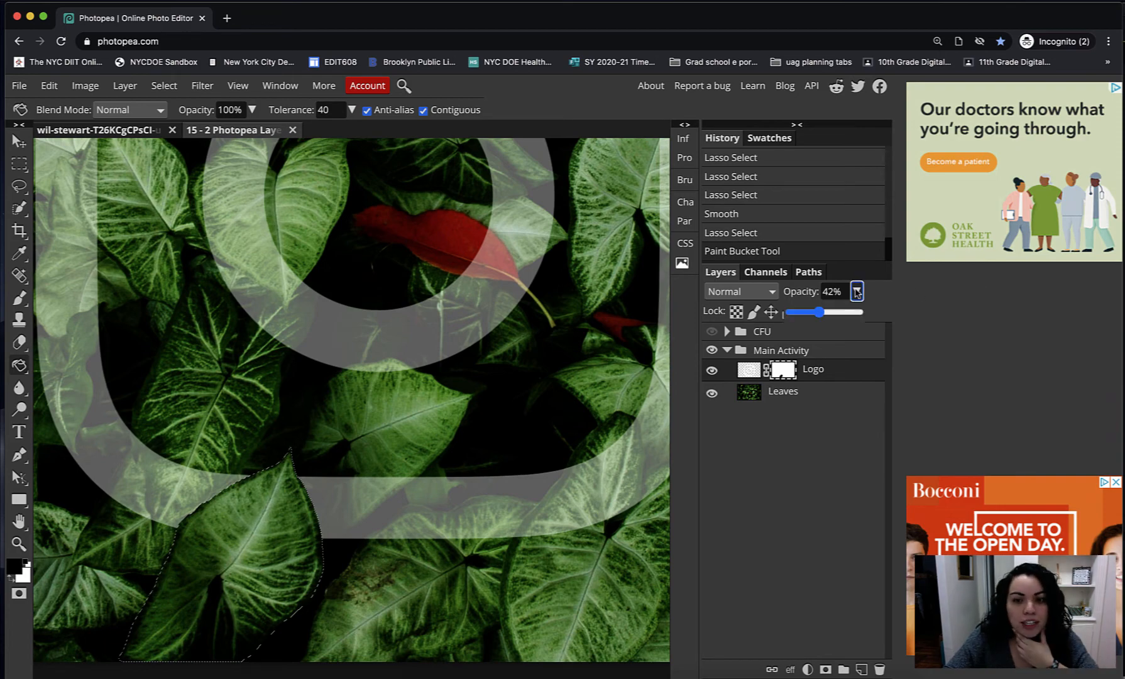
left_click_drag(817, 312, 899, 317)
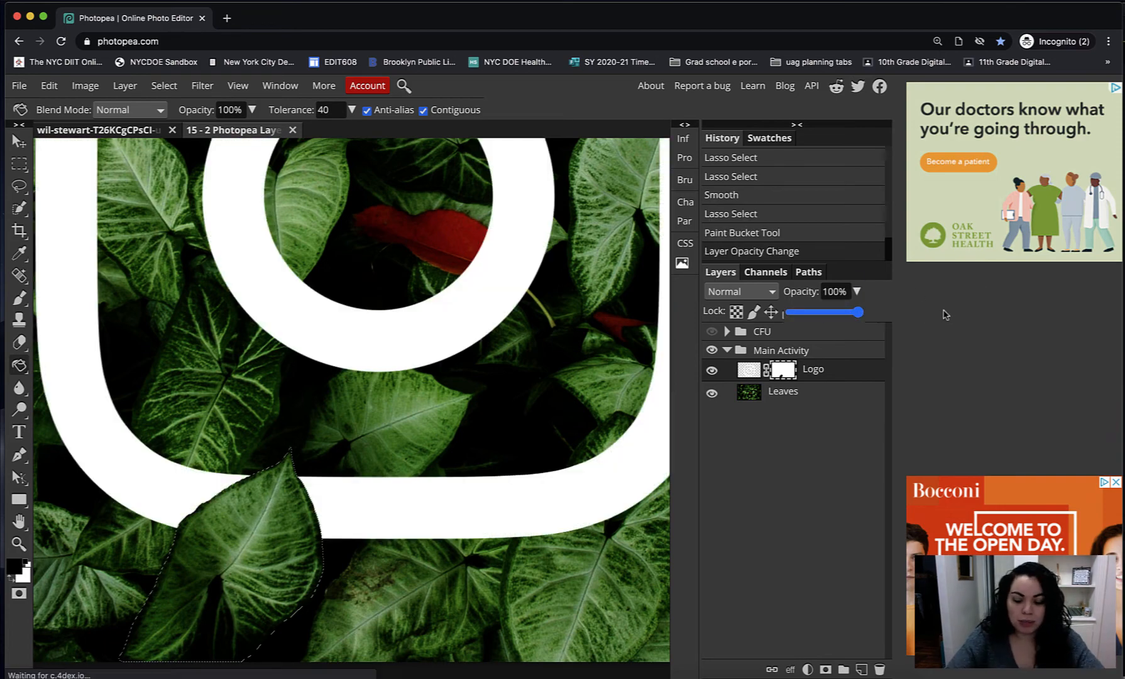
key("super+minus")
key("super+minus")
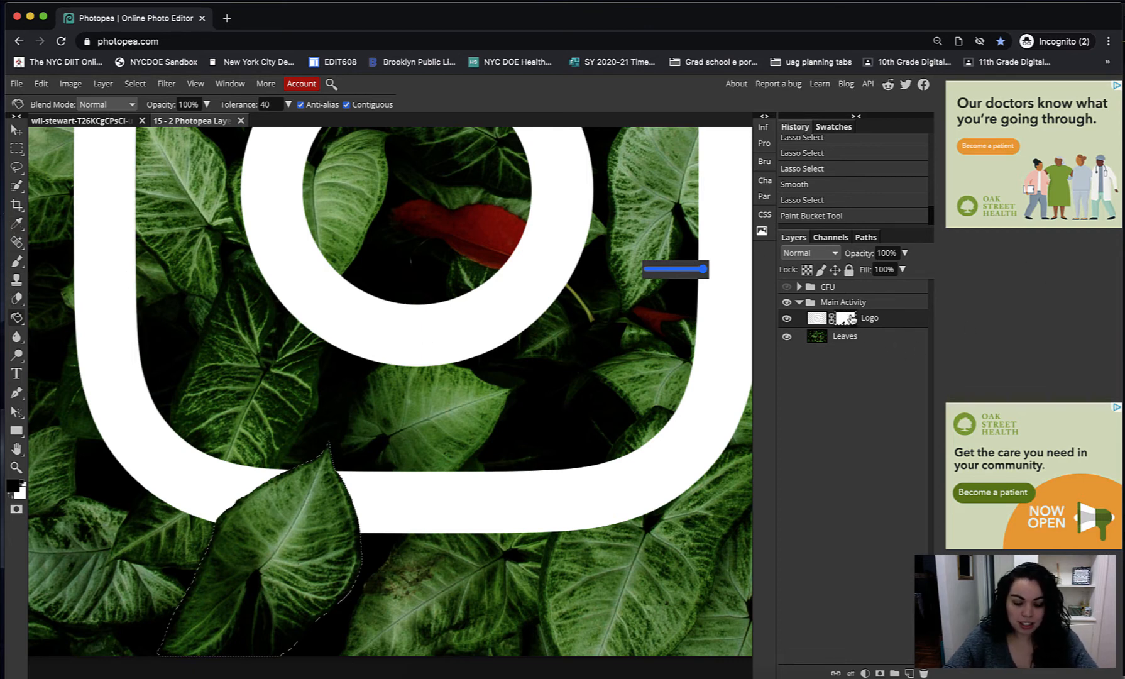
key("ctrl+d")
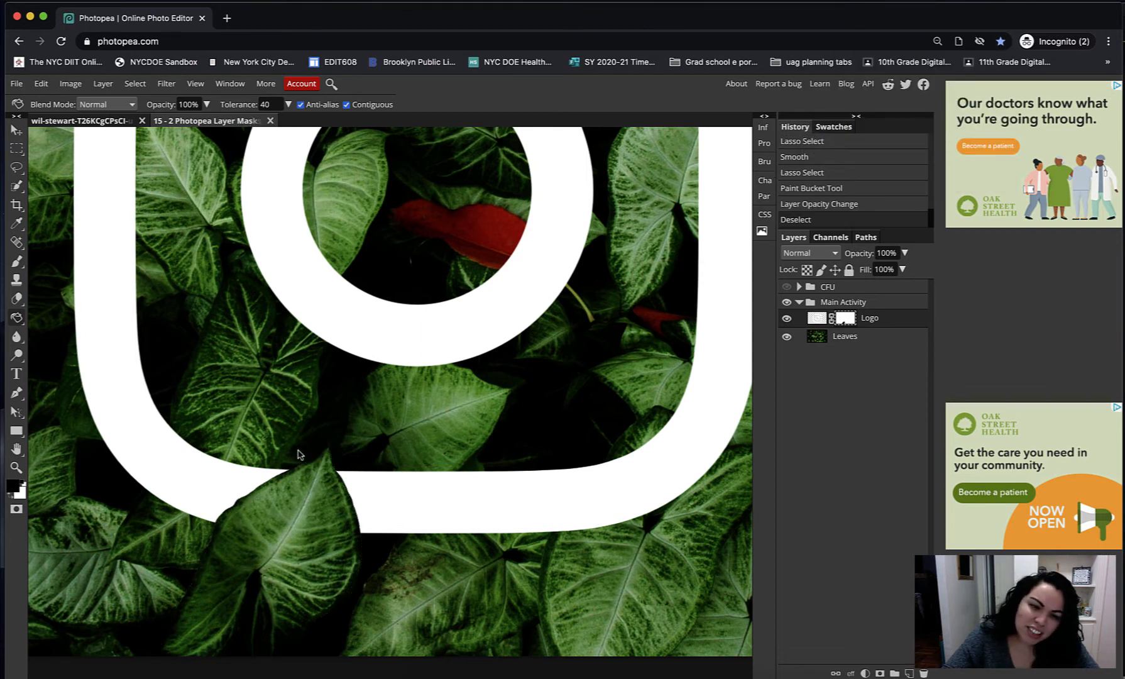
Soften the overlapping leaf's edges by painting black on the Logo layer's mask with a 15 px brush at 0% hardness.
key("ctrl+plus")
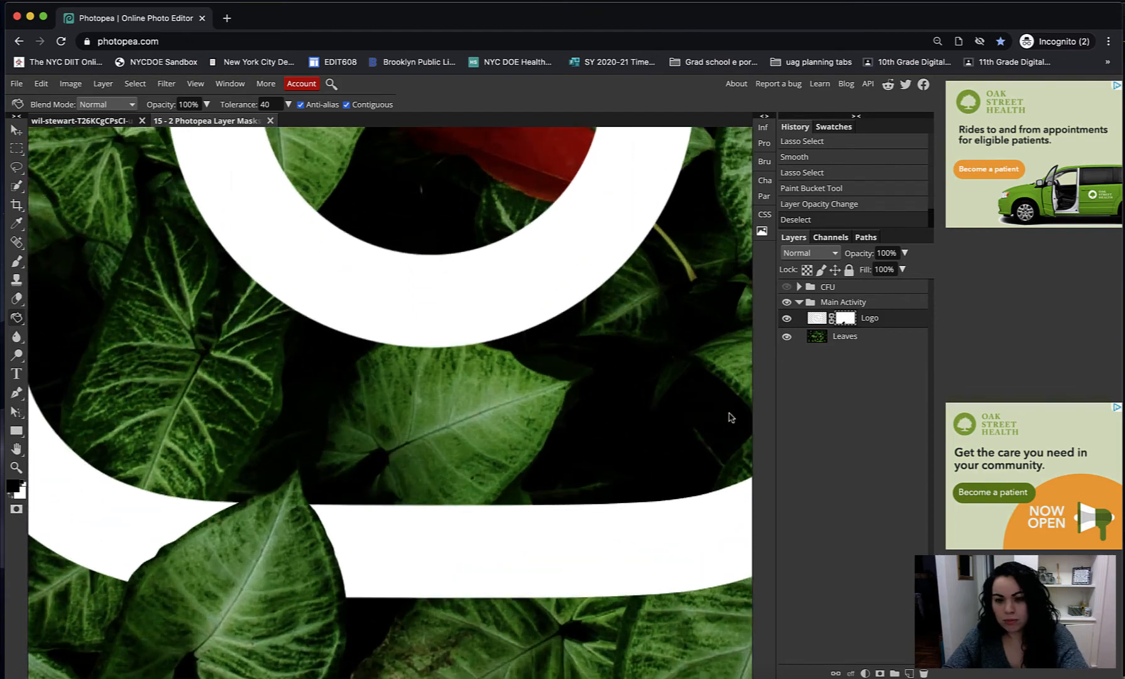
left_click_drag(352, 491, 402, 405)
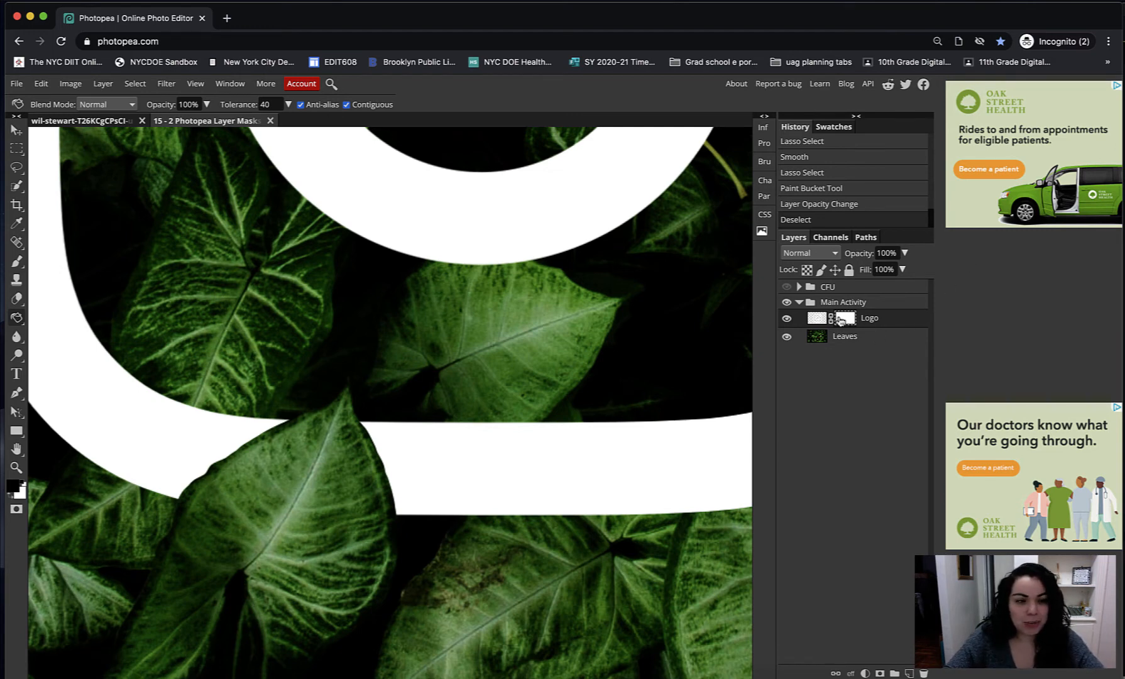
left_click(17, 261)
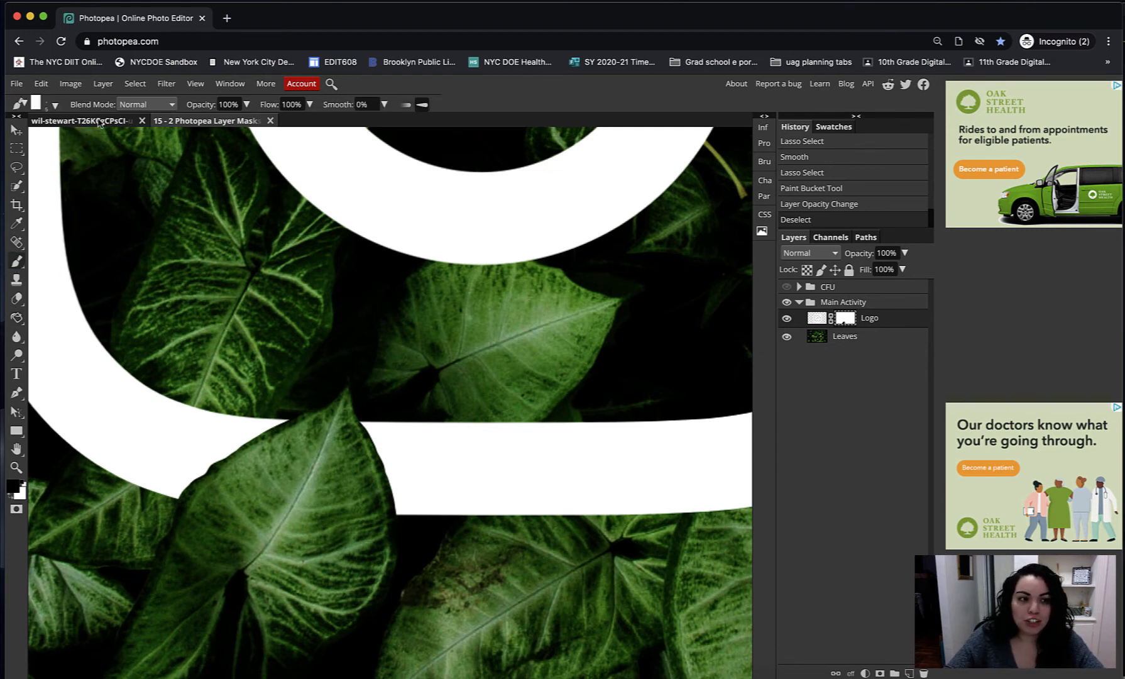
left_click(50, 105)
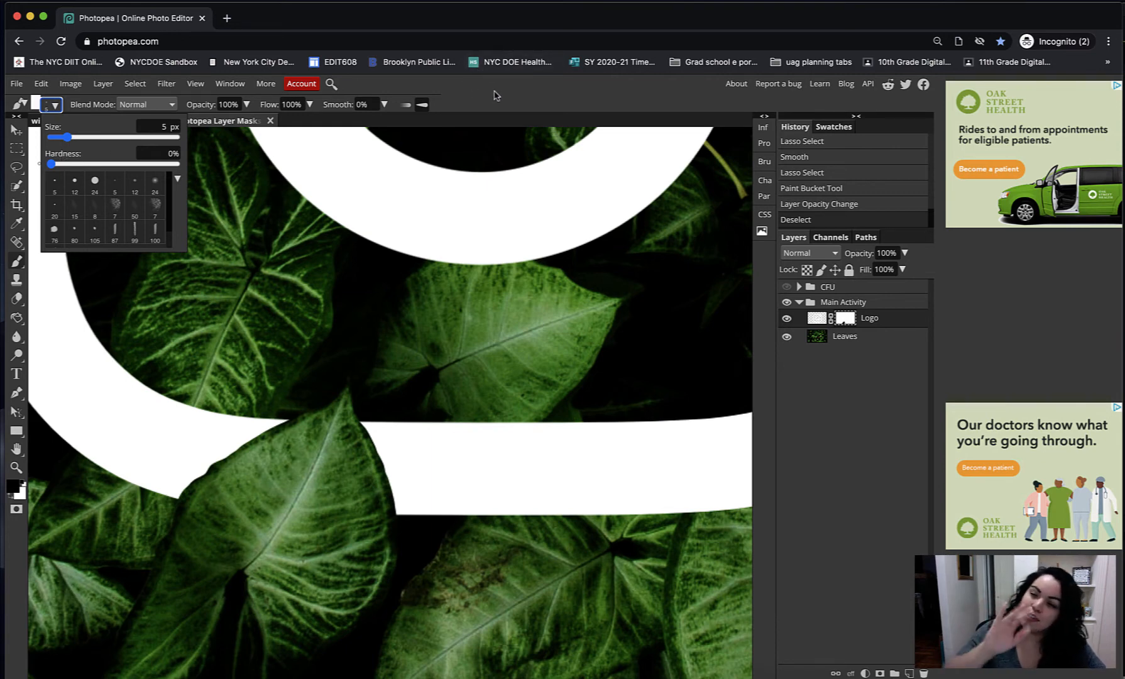
left_click(500, 42)
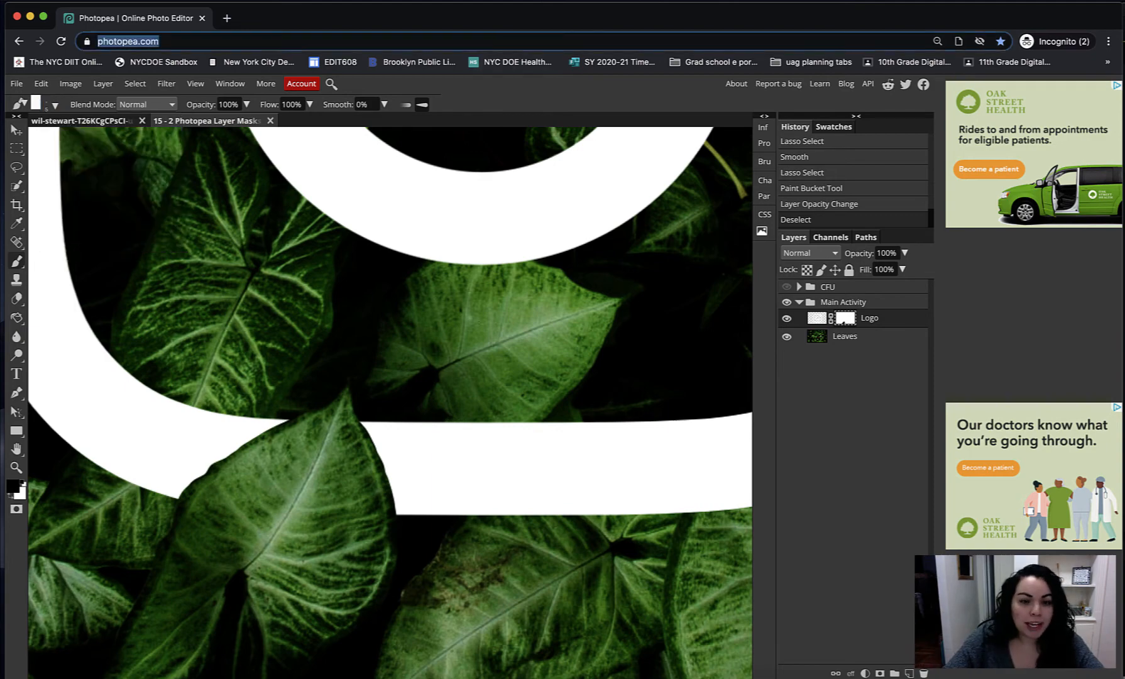
key("super+equal")
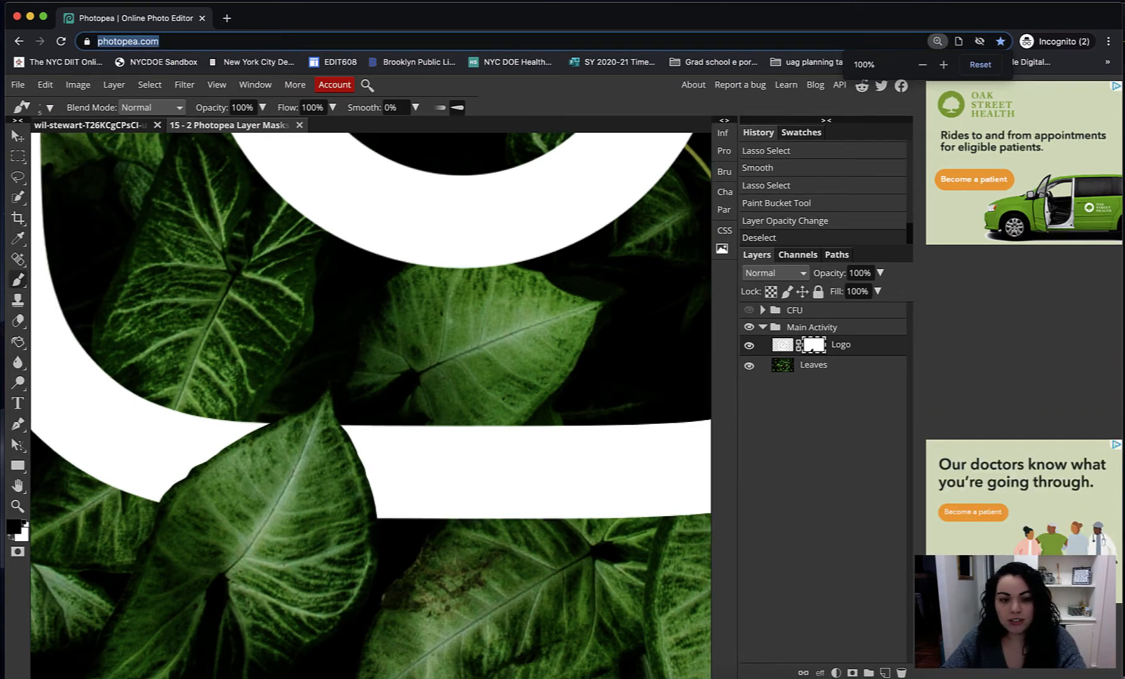
left_click(837, 540)
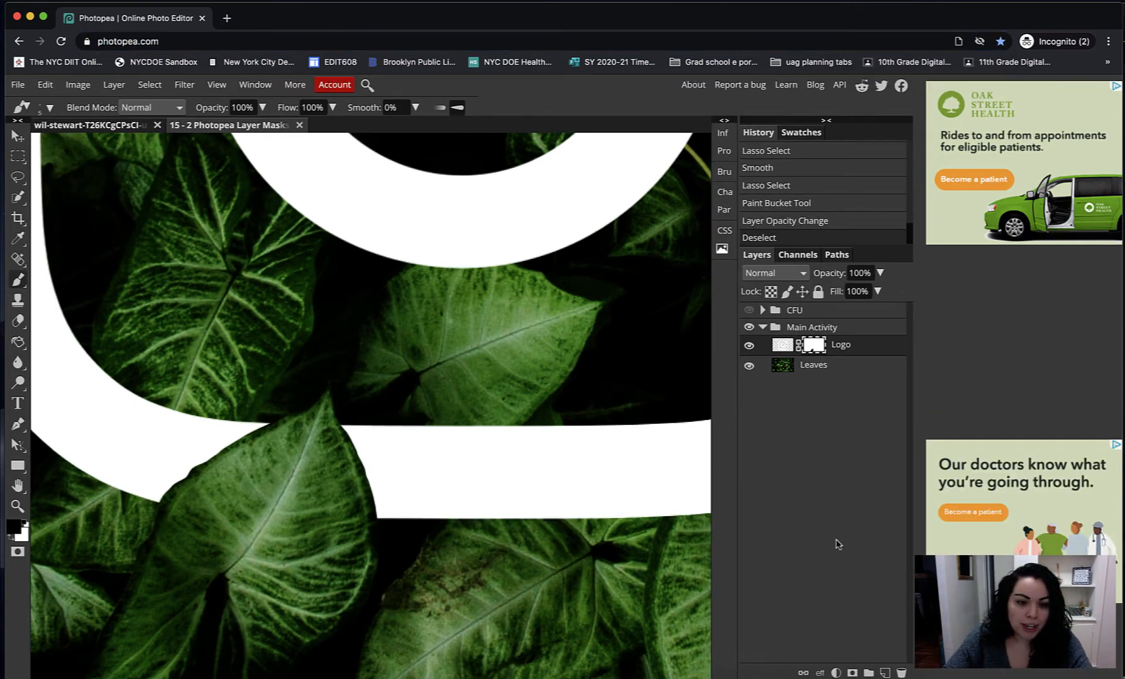
key("super+equal")
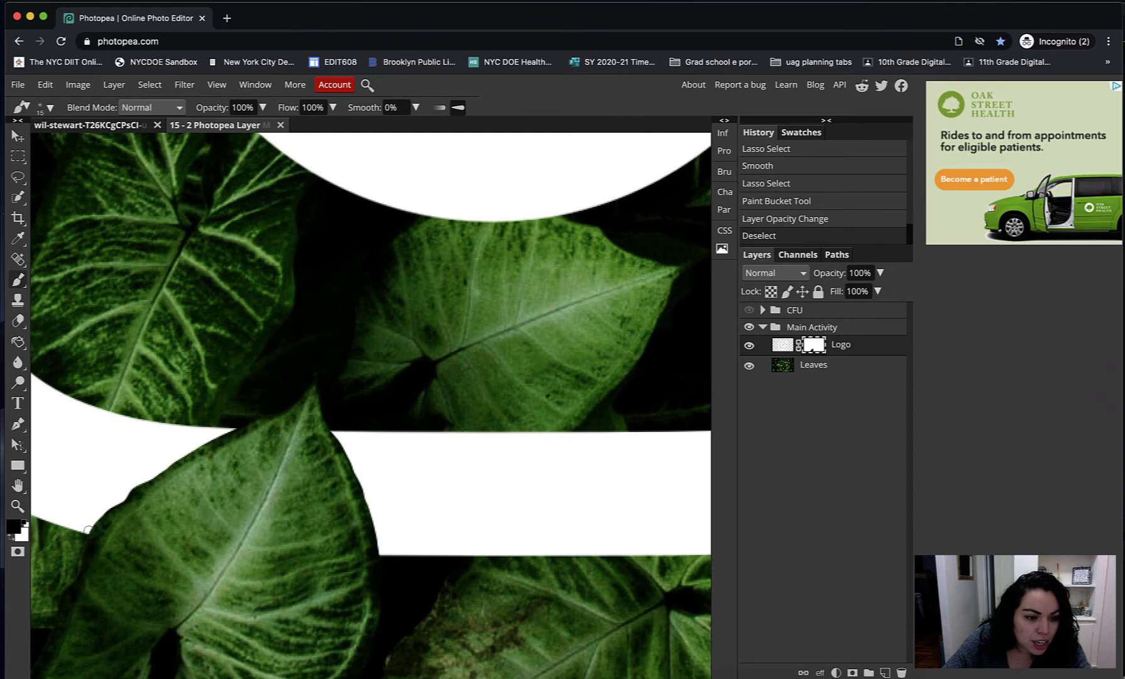
mouse_move(88, 530)
left_mouse_down()
mouse_move(140, 482)
mouse_move(232, 430)
mouse_move(162, 468)
left_mouse_up()
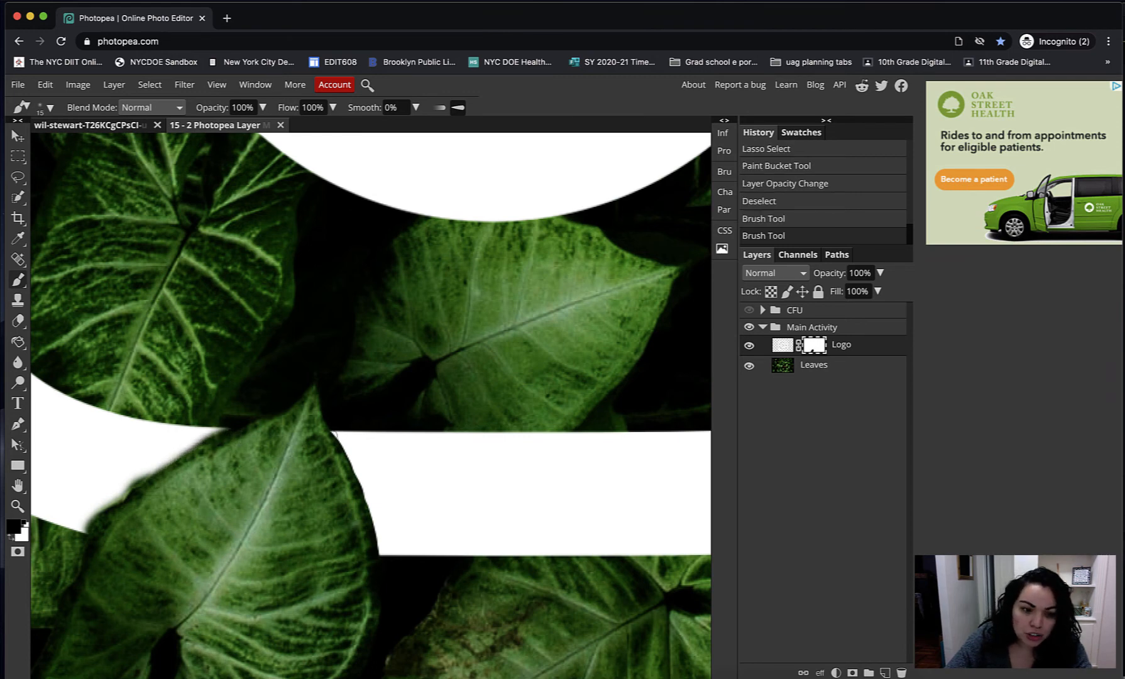
mouse_move(333, 434)
left_mouse_down()
mouse_move(377, 531)
mouse_move(372, 506)
left_mouse_up()
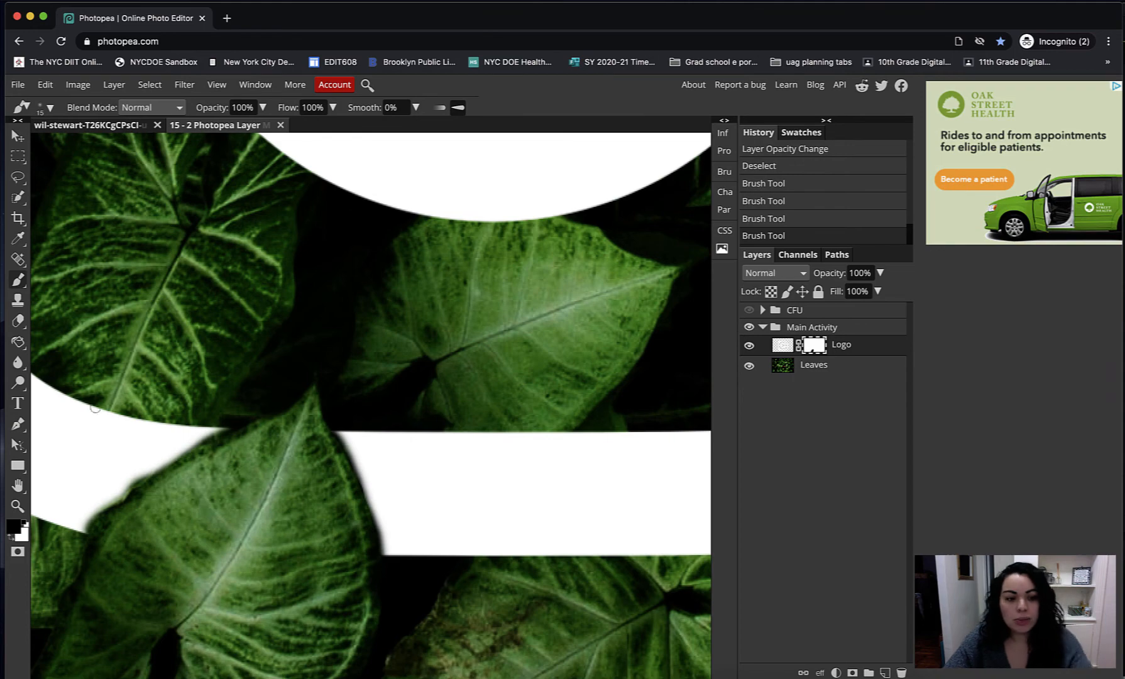
Set the Logo layer's opacity to 49% and hide the layer to expose the leaves behind it.
key("super+minus")
key("super+minus")
key("super+minus")
key("super+minus")
key("super+minus")
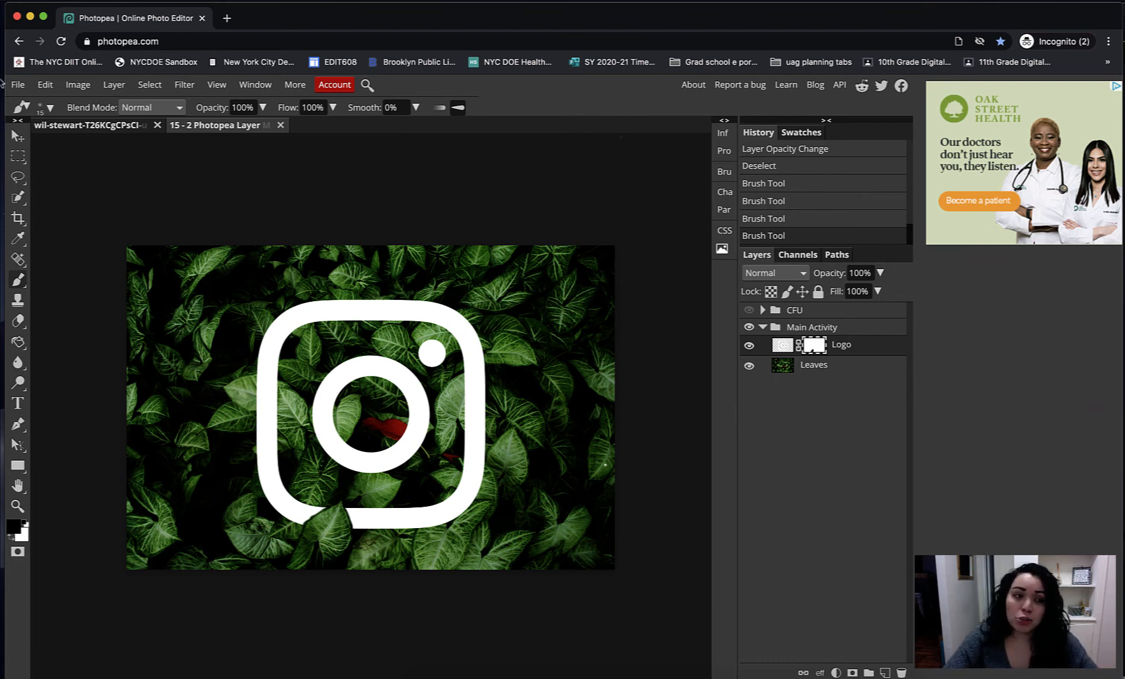
left_click(18, 135)
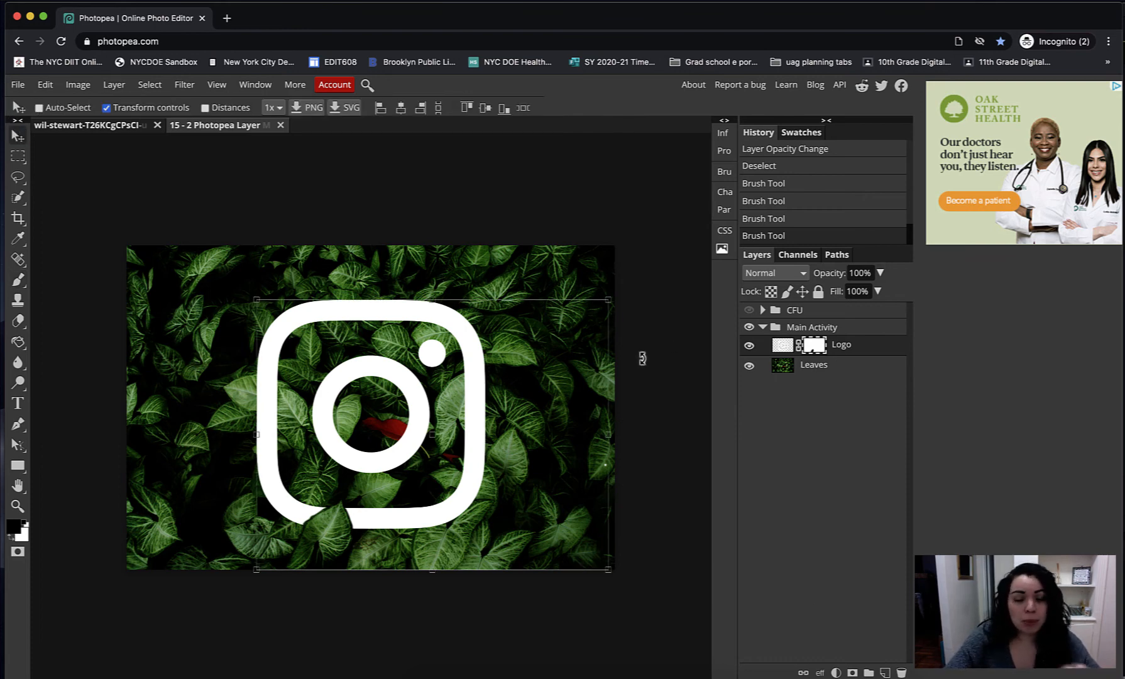
left_click(823, 372)
key("ctrl+plus")
key("ctrl+plus")
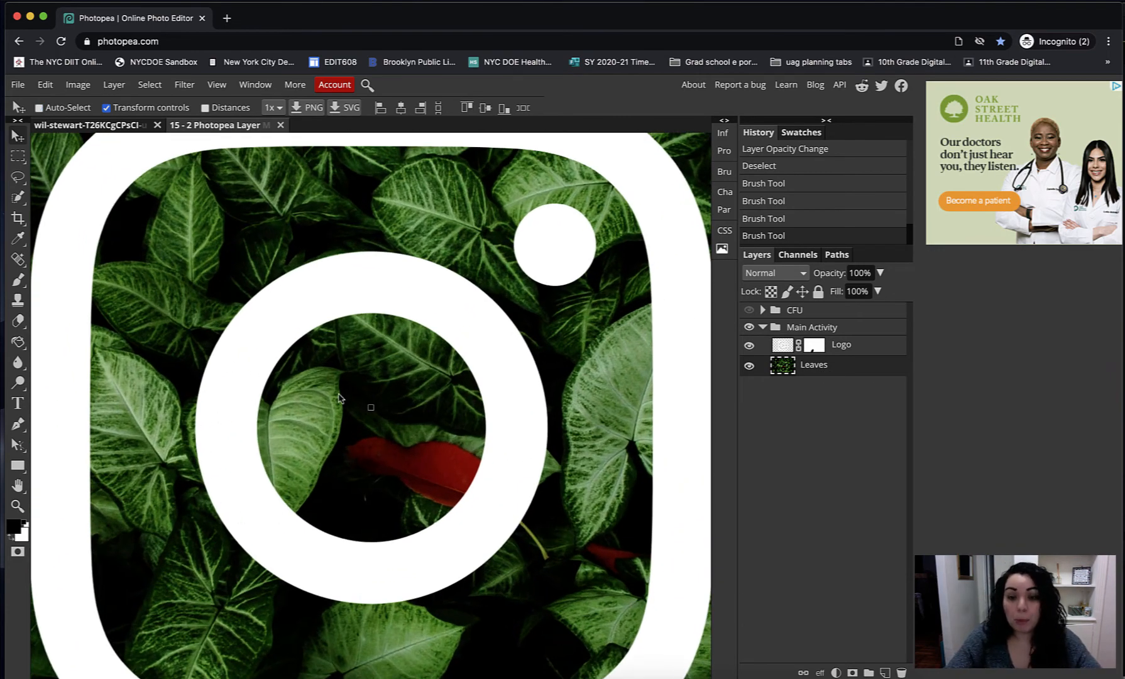
left_click(782, 347)
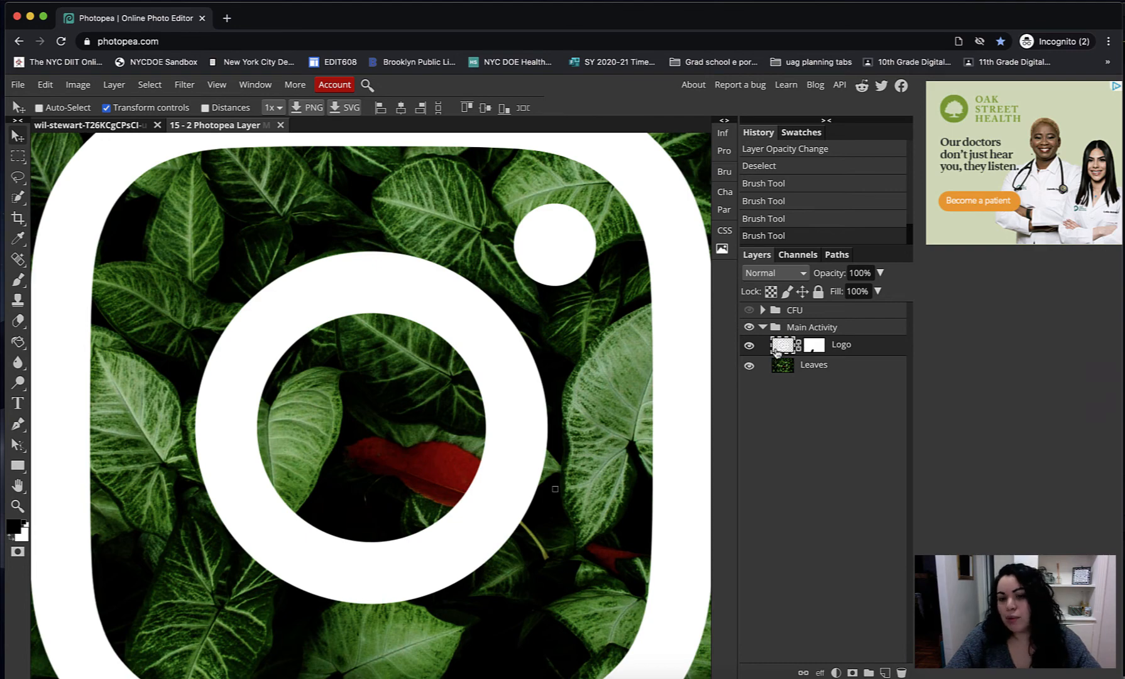
left_click(880, 272)
left_click_drag(883, 291, 847, 300)
left_click(749, 346)
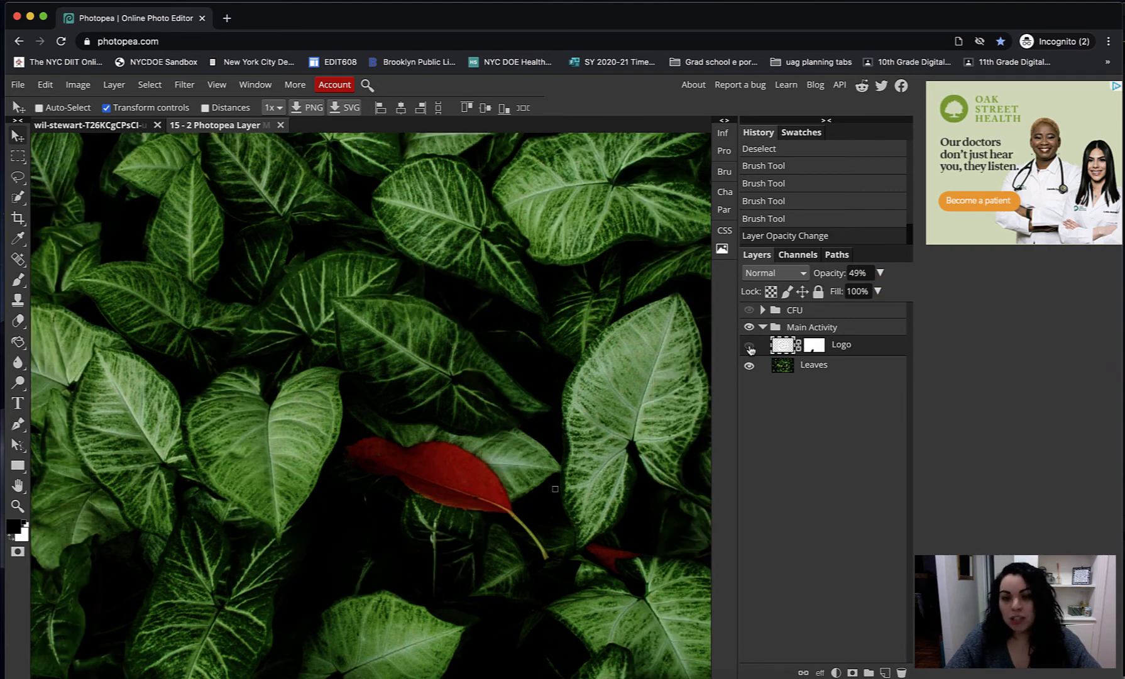
Outline the heart-shaped leaf beside the red leaf on the Leaves layer with the Lasso Select tool.
left_click(858, 373)
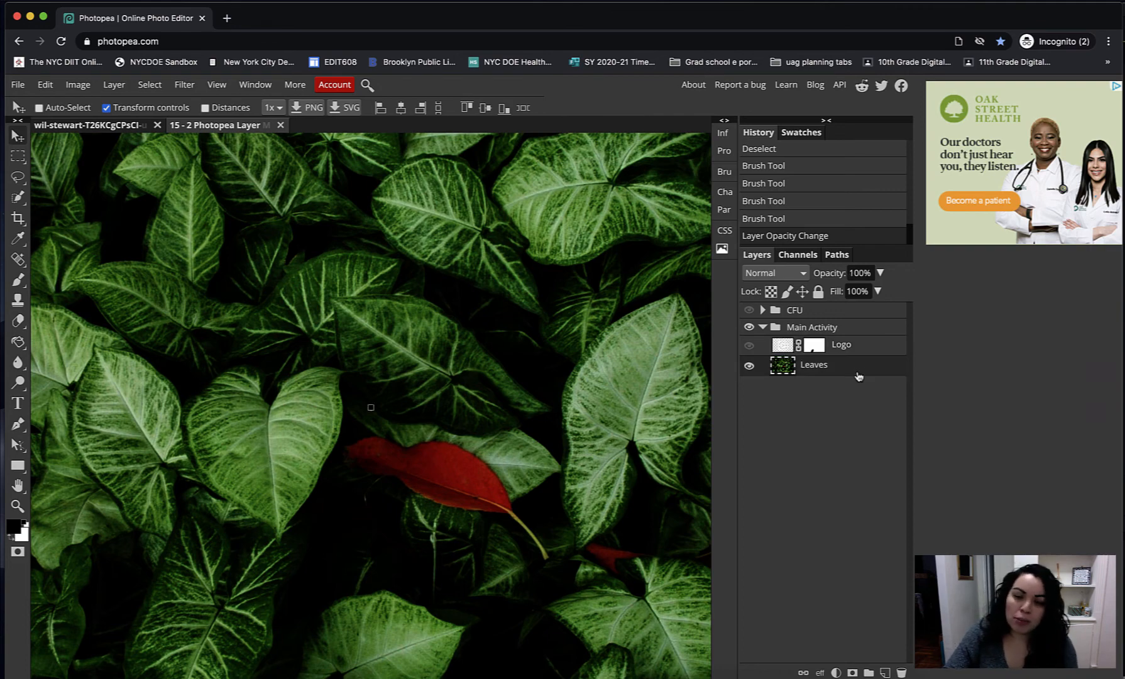
left_click(17, 178)
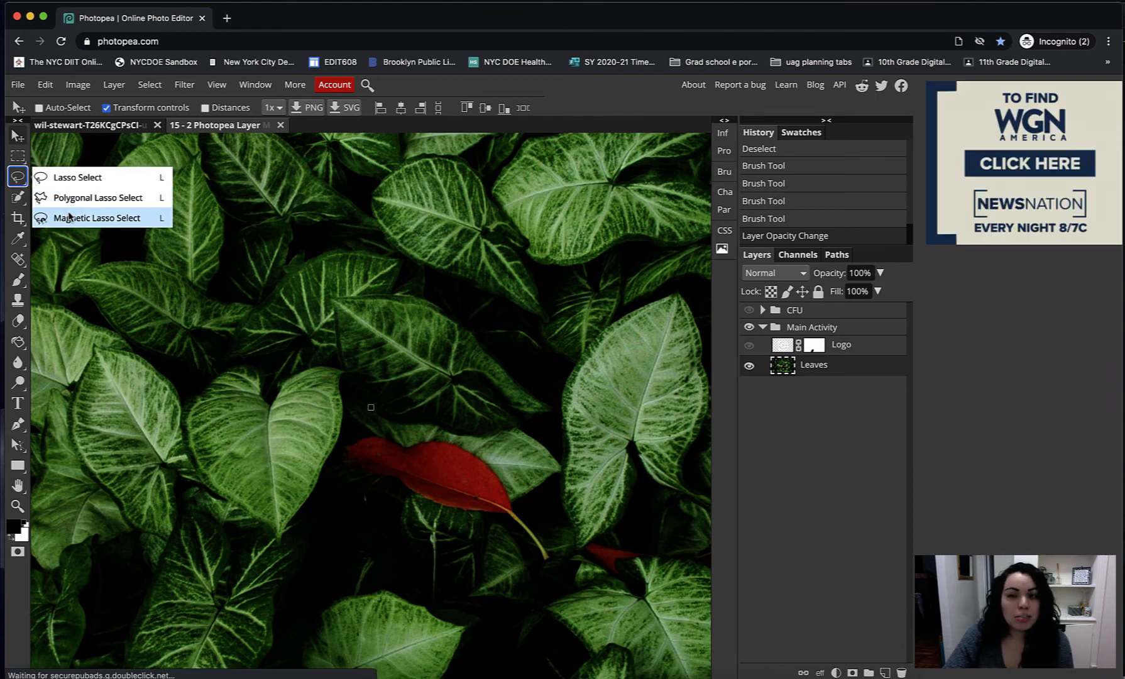
left_click(77, 177)
key("super+plus")
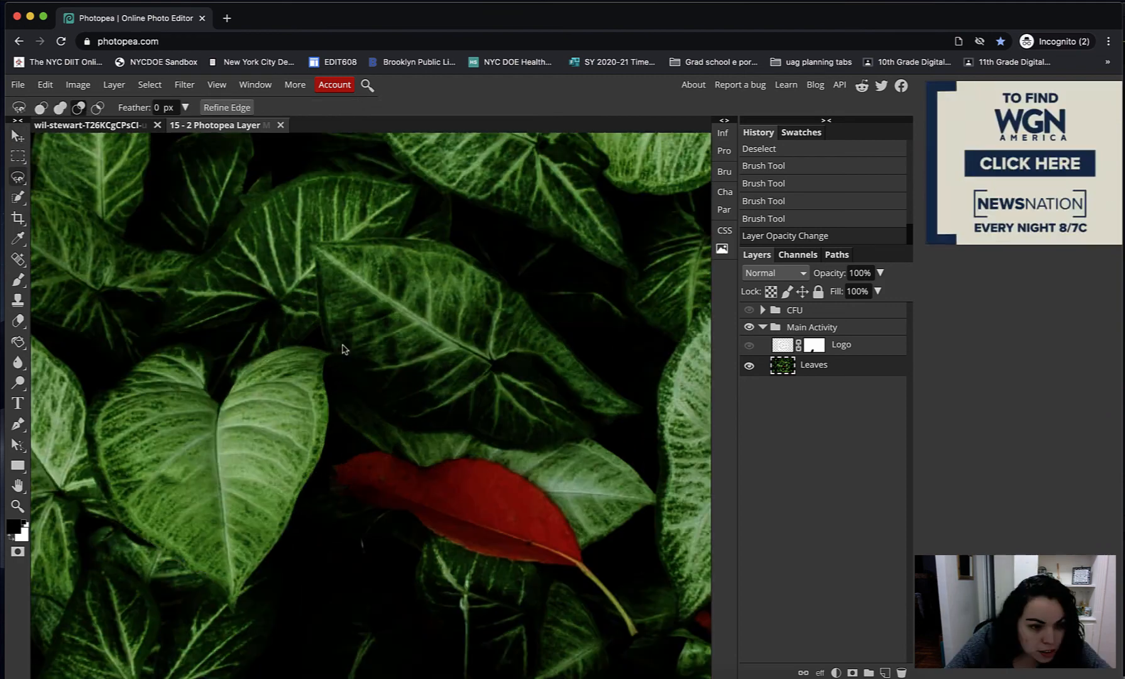
mouse_move(334, 354)
left_mouse_down()
mouse_move(206, 352)
mouse_move(221, 372)
mouse_move(208, 578)
left_mouse_up()
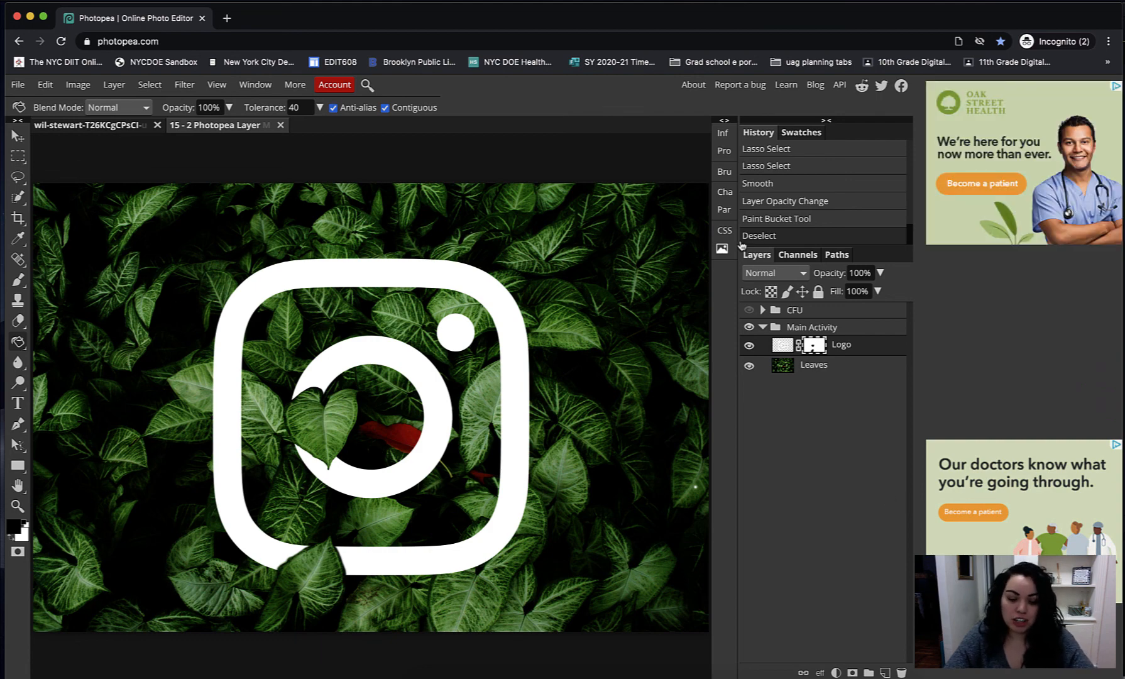
left_click_drag(745, 245, 910, 401)
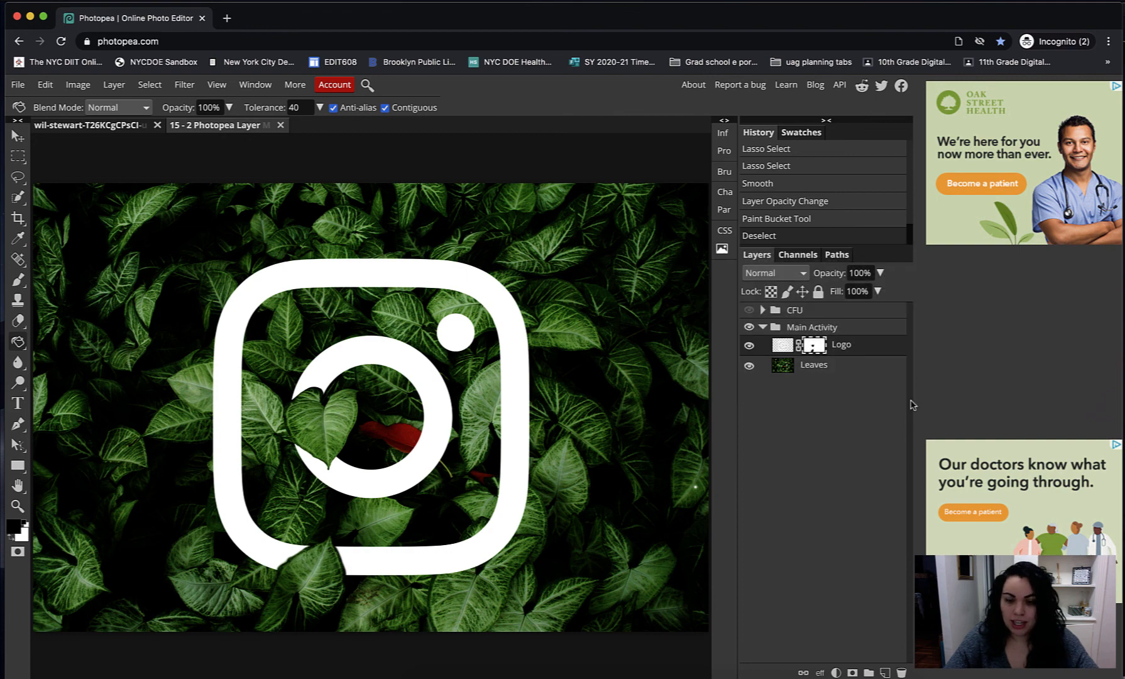